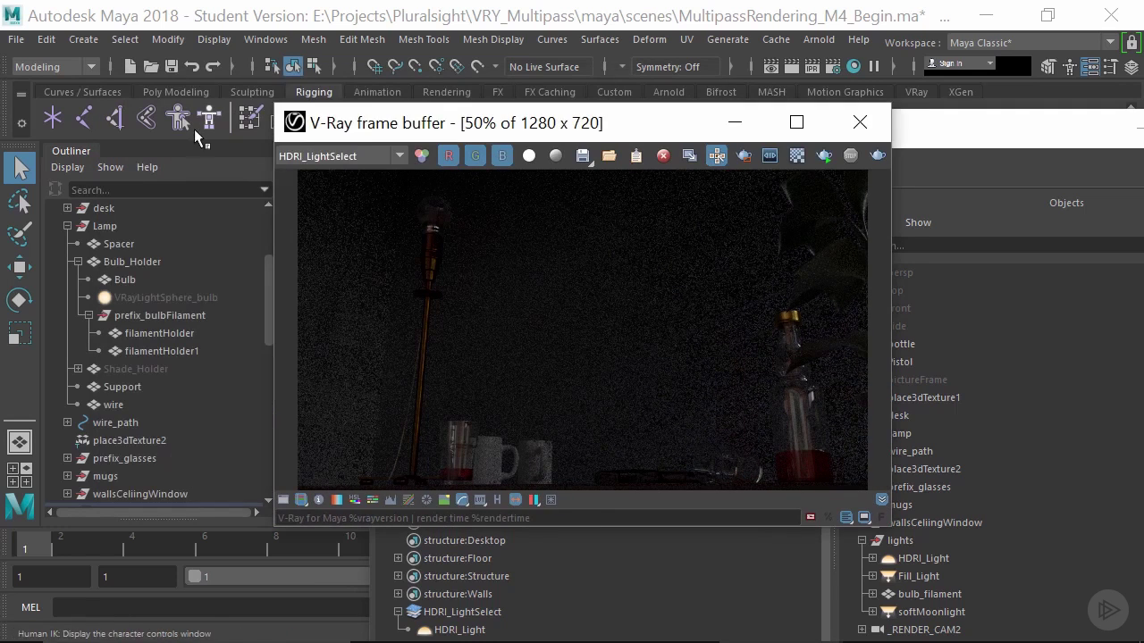
- View the Fill_LightSelect, Moonlight_LightSelect and Lamp_LightSelect passes of the render one after another in the V-Ray frame buffer
{"action": "left_click", "coordinate": [340, 153]}
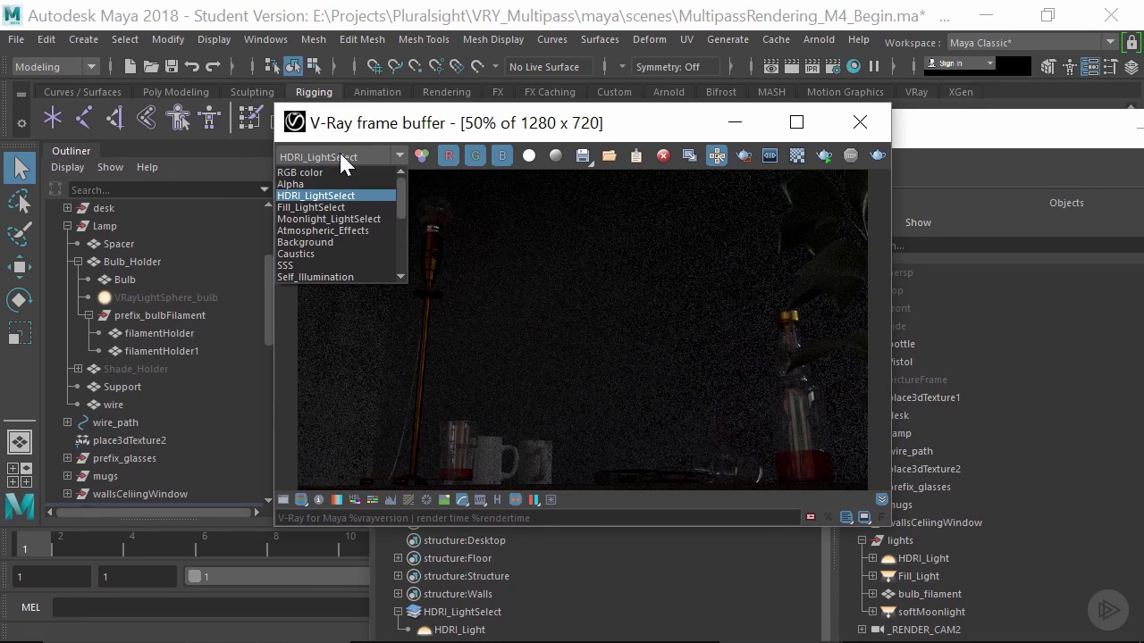
{"action": "left_click", "coordinate": [356, 208]}
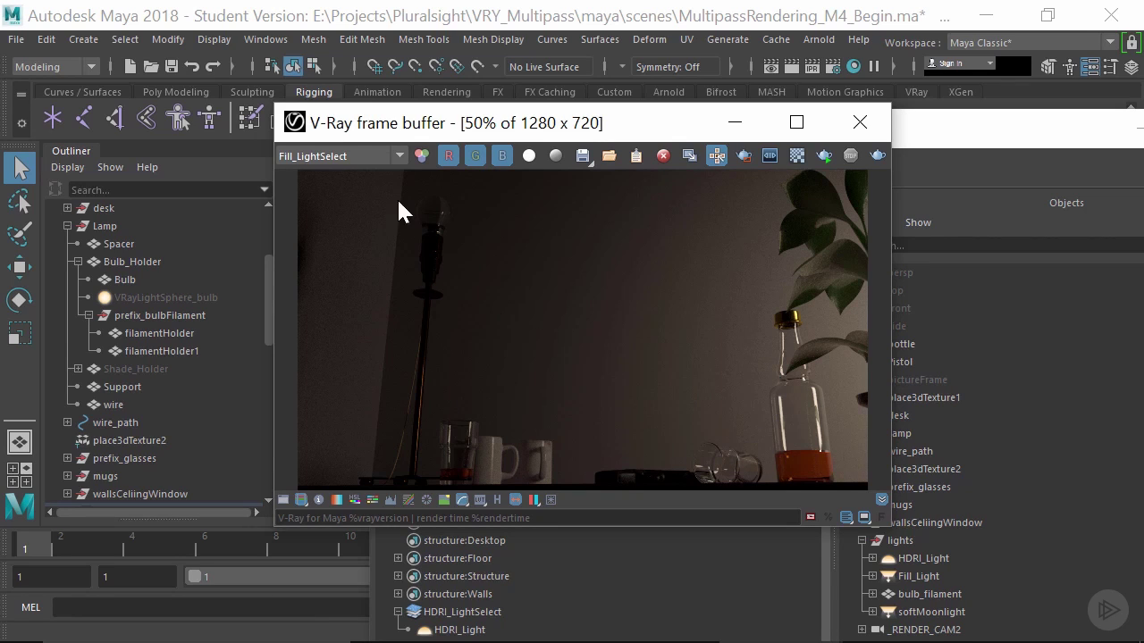
{"action": "left_click", "coordinate": [327, 160]}
{"action": "left_click", "coordinate": [360, 217]}
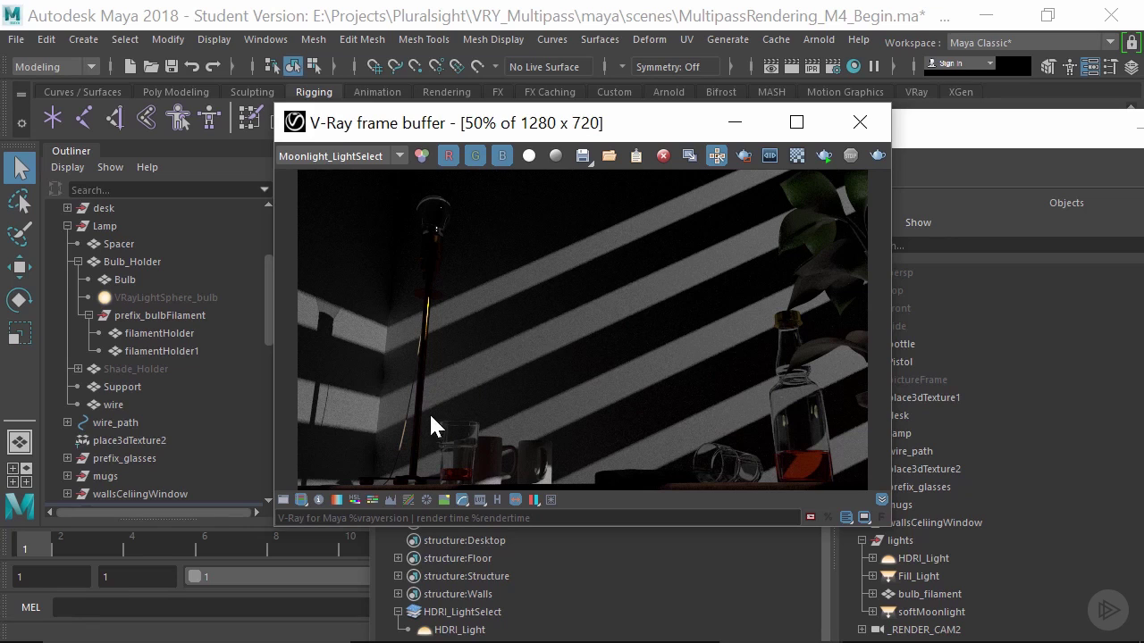
{"action": "left_click", "coordinate": [305, 157]}
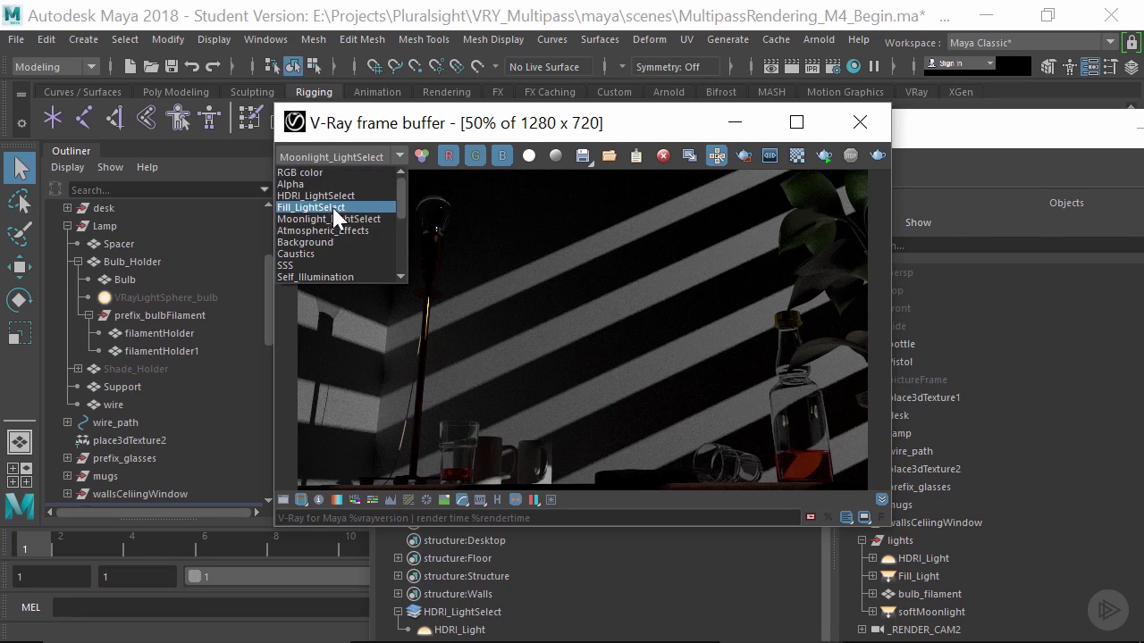
{"action": "scroll", "coordinate": [341, 244], "scroll_direction": "down", "scroll_amount": 3}
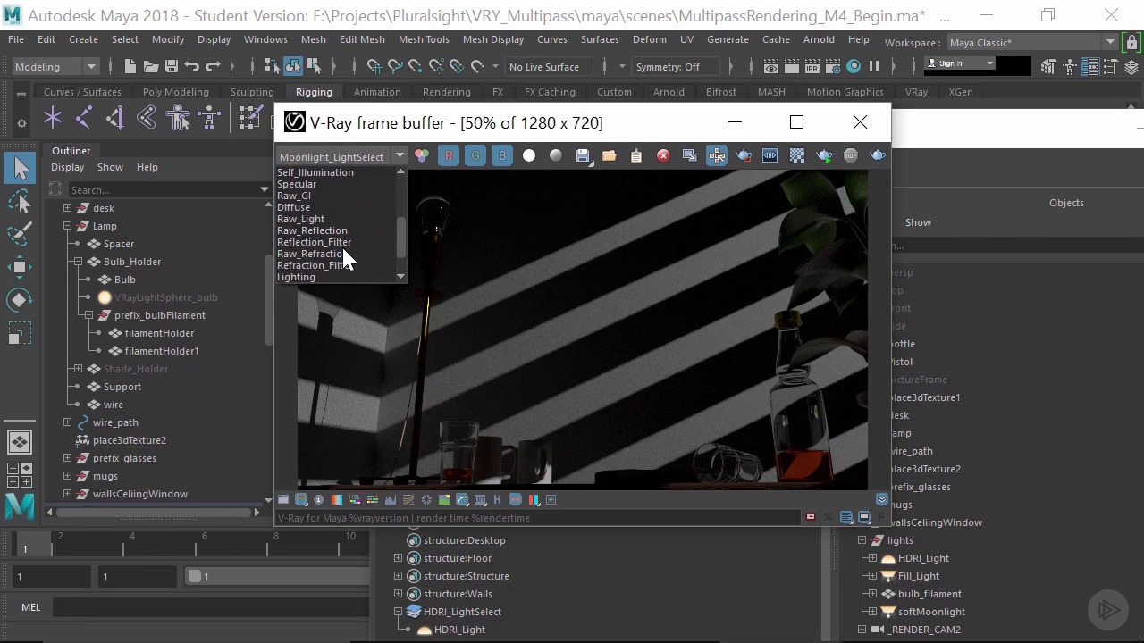
{"action": "scroll", "coordinate": [341, 244], "scroll_direction": "down", "scroll_amount": 2}
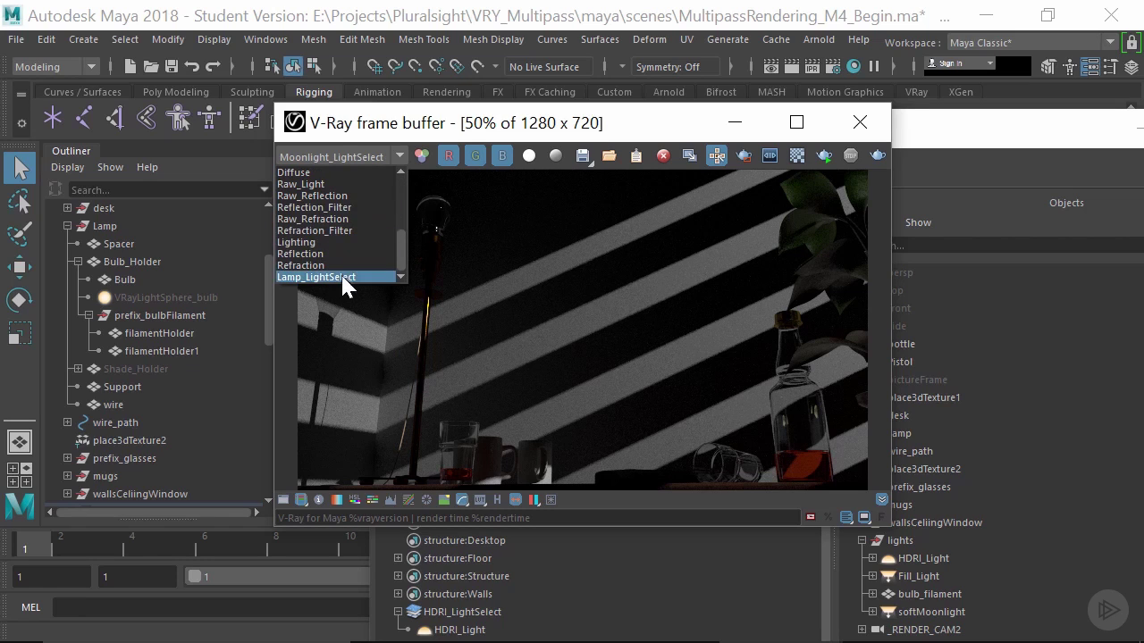
{"action": "left_click", "coordinate": [340, 277]}
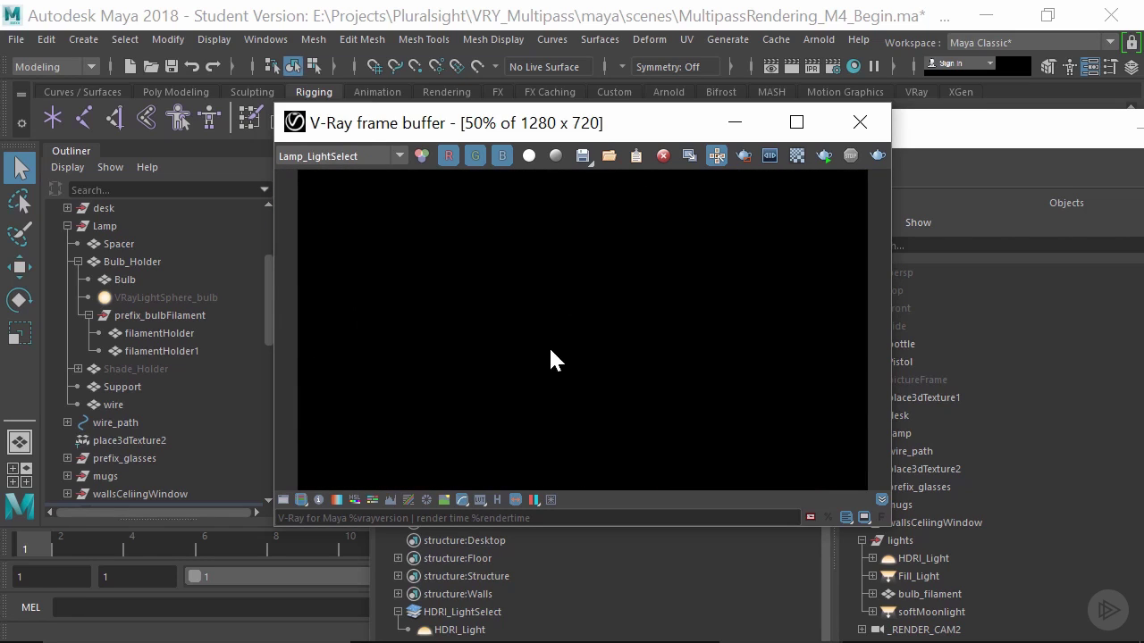
- Move the V-Ray frame buffer and Relationship Editor windows apart, and minimize the frame buffer
{"action": "left_click_drag", "start_coordinate": [670, 125], "coordinate": [416, 111]}
{"action": "left_click", "coordinate": [688, 145]}
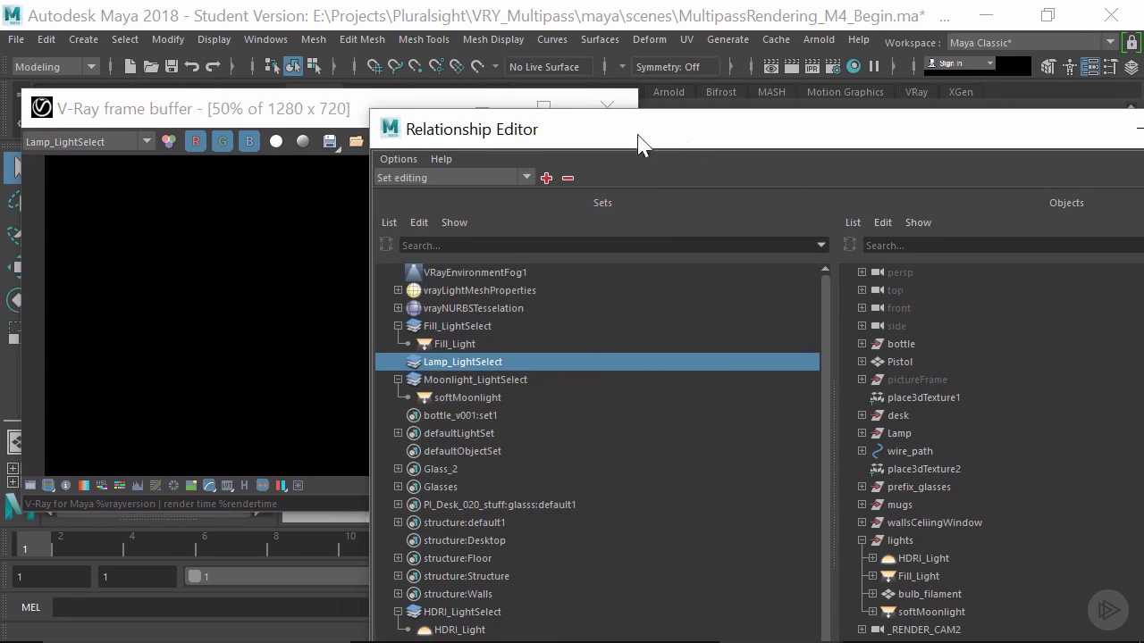
{"action": "left_click_drag", "start_coordinate": [638, 146], "coordinate": [668, 95]}
{"action": "left_click", "coordinate": [279, 114]}
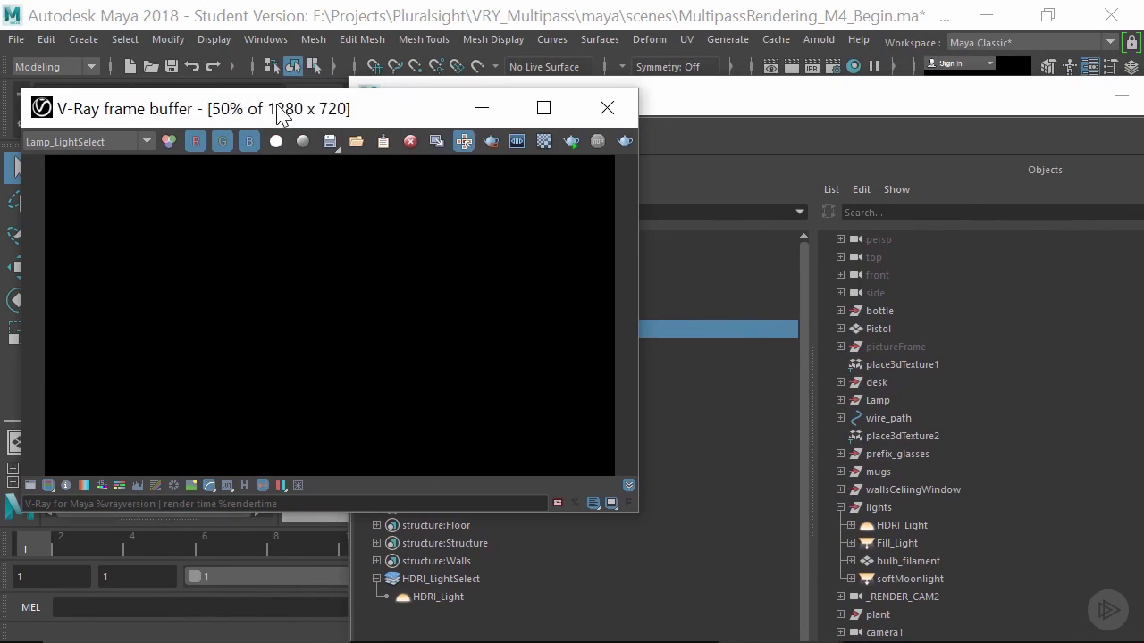
{"action": "left_click", "coordinate": [483, 109]}
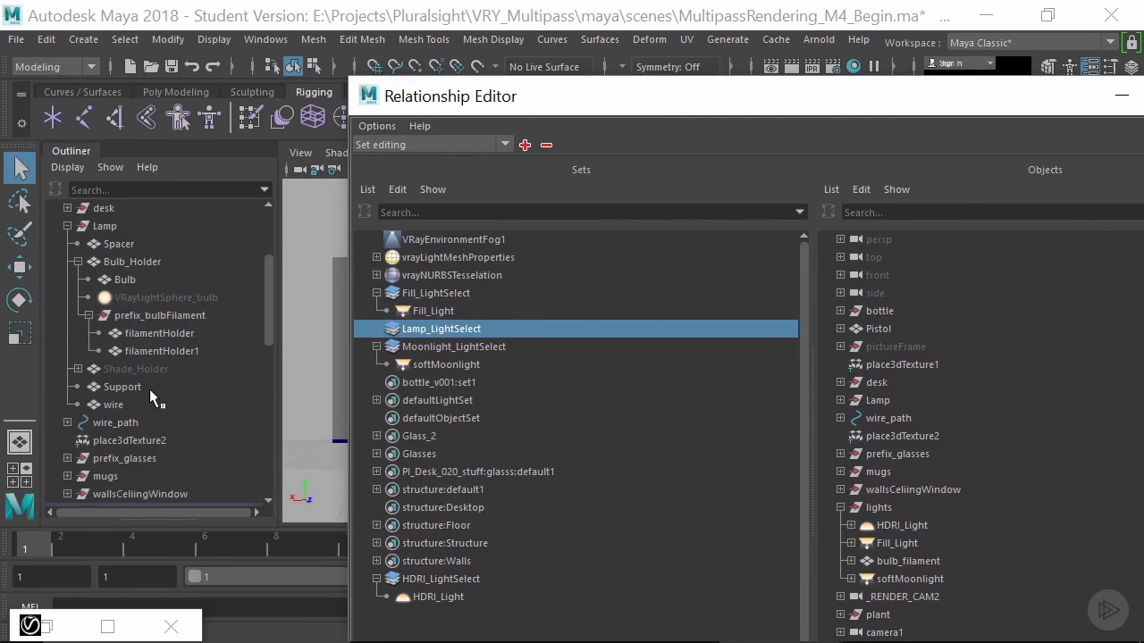
- Filter the Relationship Editor's object list by "mesh" to find the V-Ray light mesh nodes
{"action": "scroll", "coordinate": [150, 389], "scroll_direction": "down", "scroll_amount": 10}
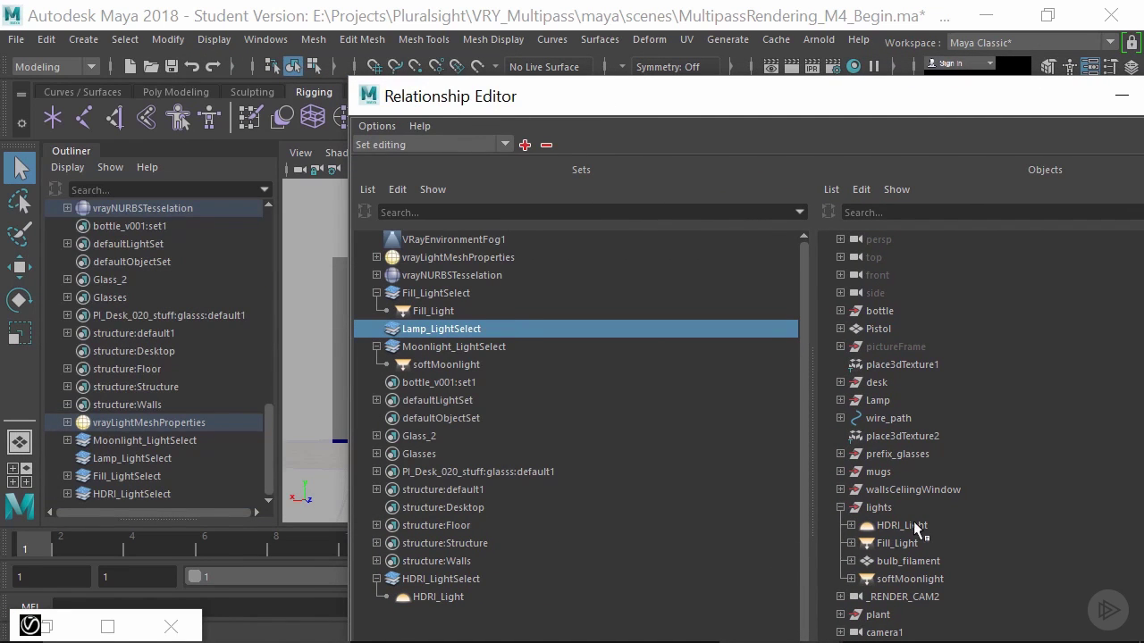
{"action": "scroll", "coordinate": [899, 465], "scroll_direction": "down", "scroll_amount": 15}
{"action": "left_click_drag", "start_coordinate": [720, 103], "coordinate": [444, 83]}
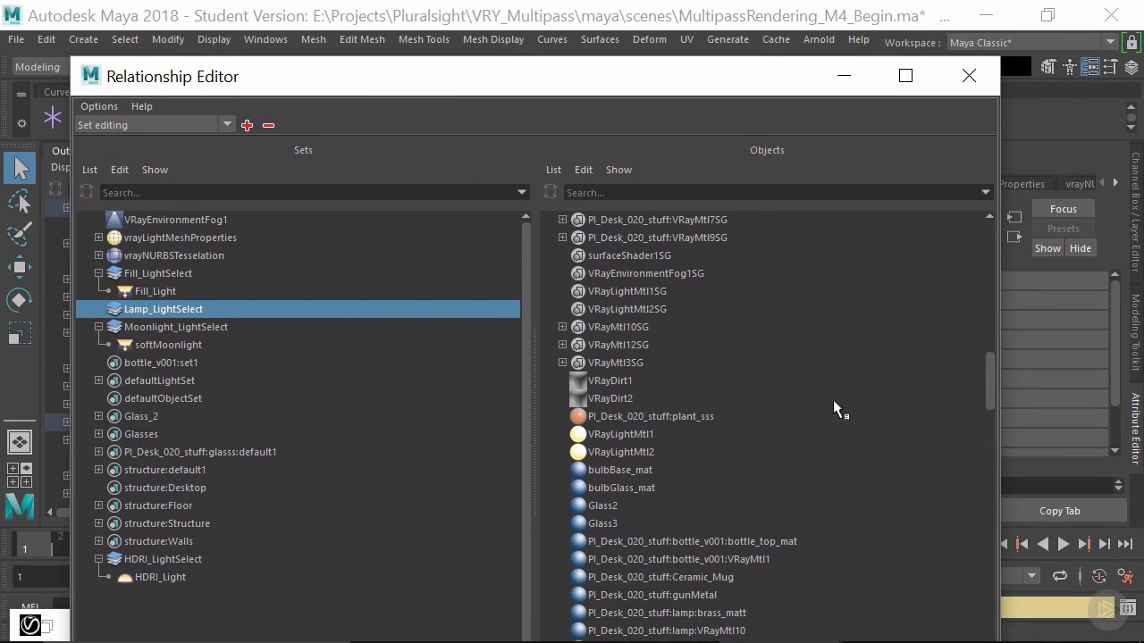
{"action": "scroll", "coordinate": [755, 444], "scroll_direction": "down", "scroll_amount": 15}
{"action": "left_click", "coordinate": [637, 193]}
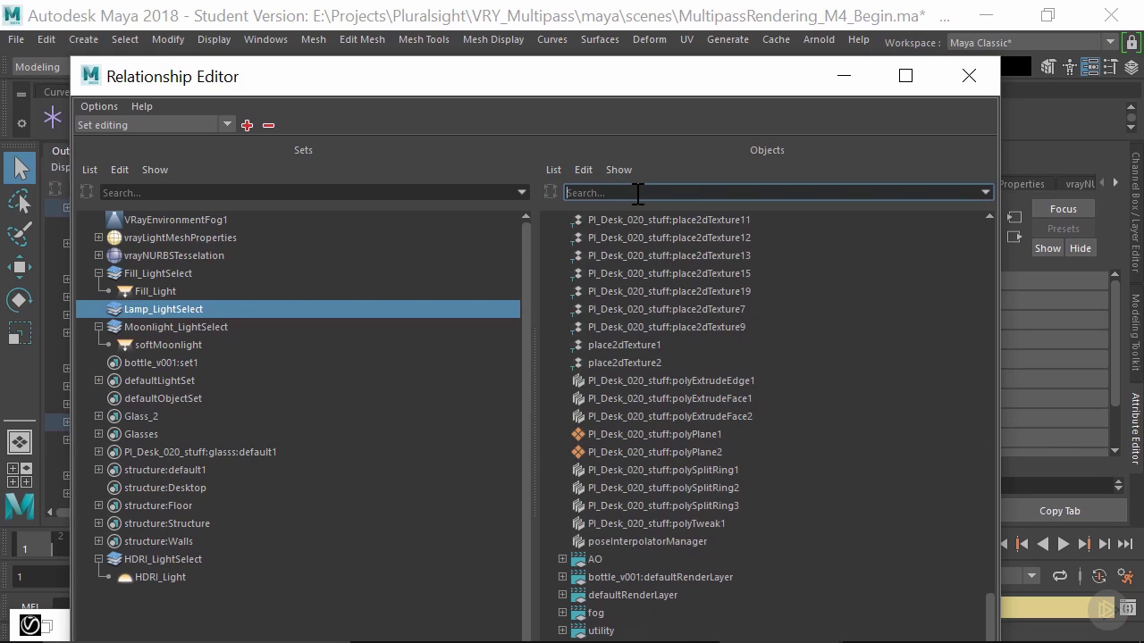
{"action": "type", "text": "mesh"}
{"action": "key", "text": "Return"}
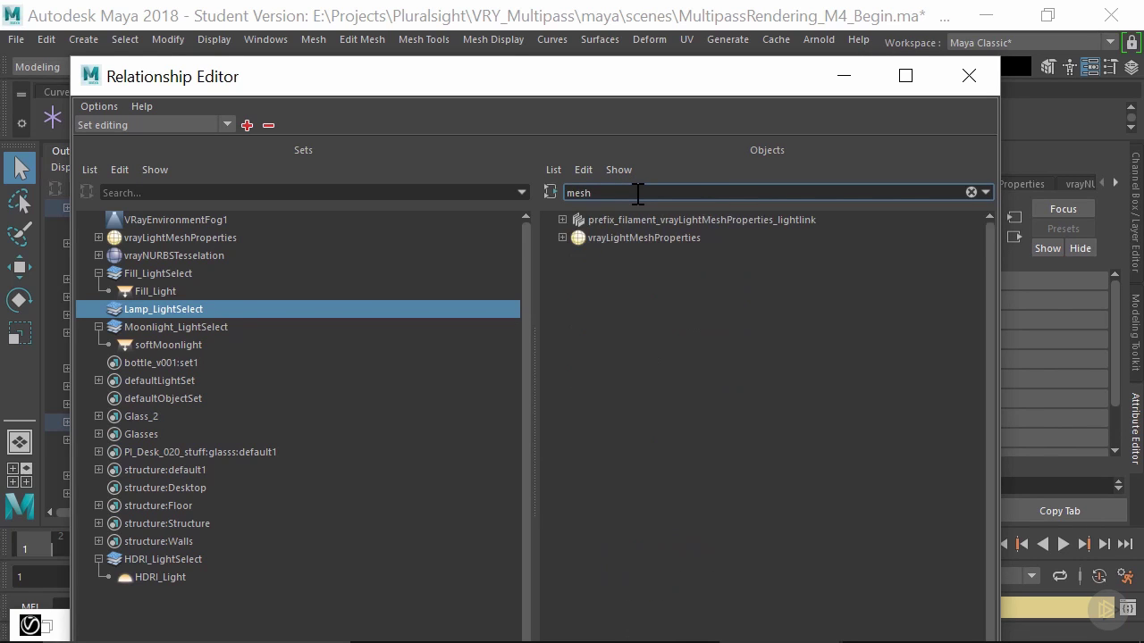
- Add vrayLightMeshProperties, prefix_filament_vrayLightMeshProperties_lightlink and the selected bulb_filament to the Lamp_LightSelect set
{"action": "left_click", "coordinate": [635, 239]}
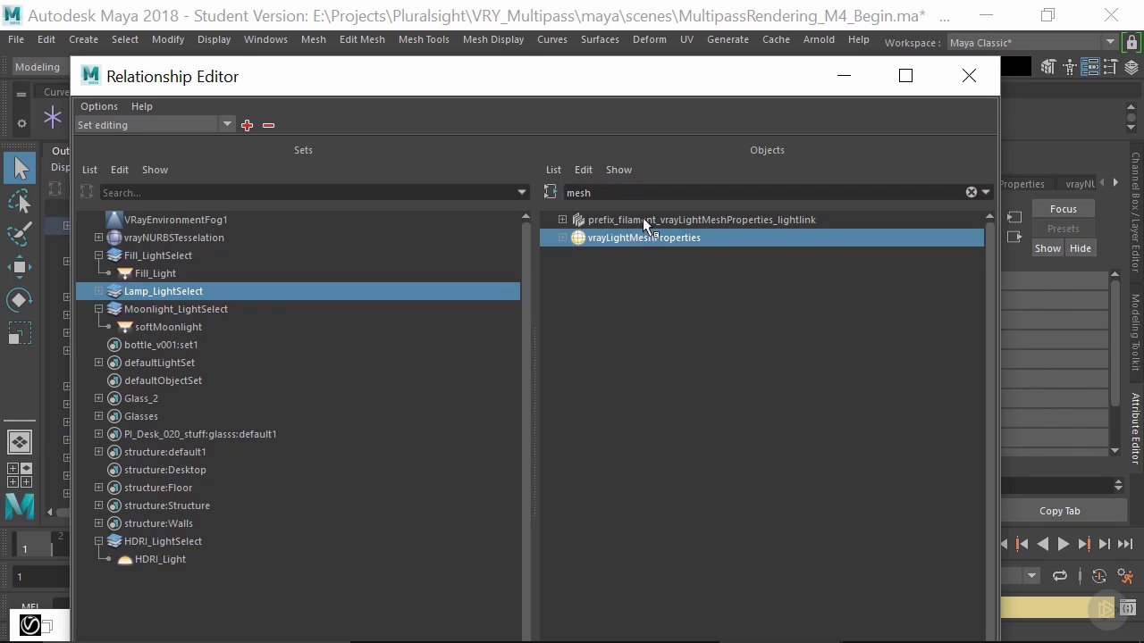
{"action": "left_click", "coordinate": [644, 220]}
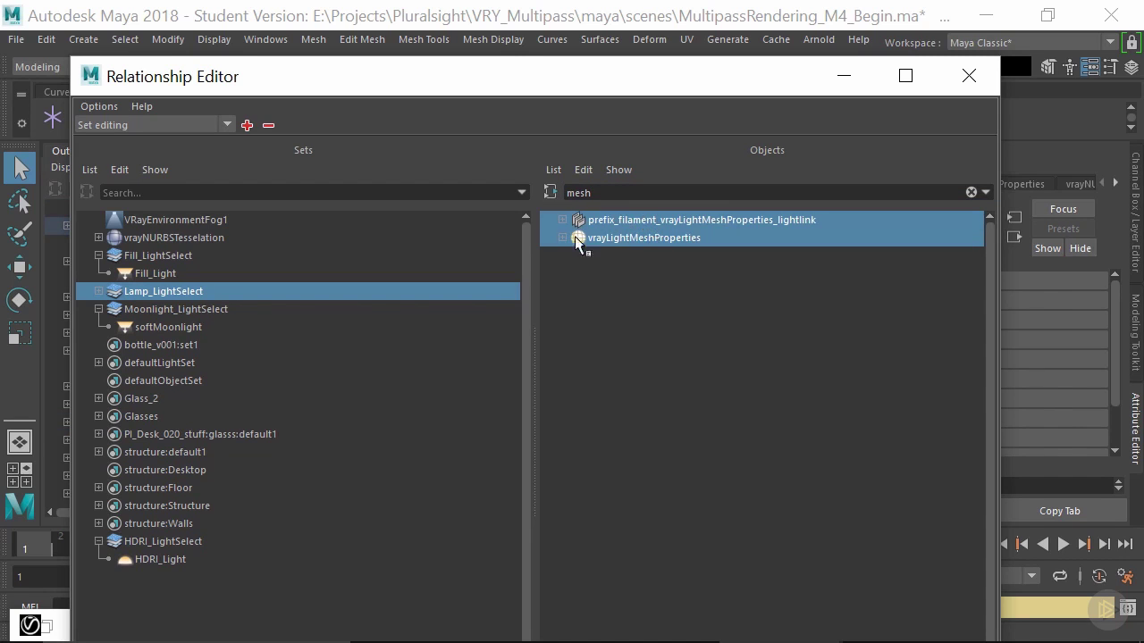
{"action": "left_click_drag", "start_coordinate": [570, 84], "coordinate": [706, 259]}
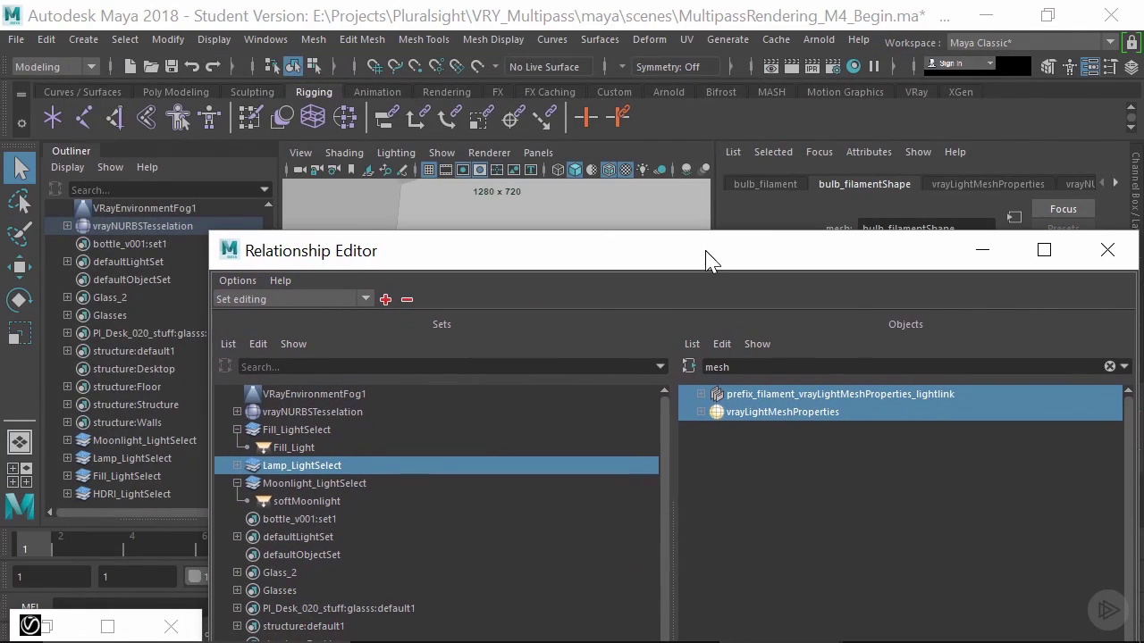
{"action": "left_click", "coordinate": [386, 300]}
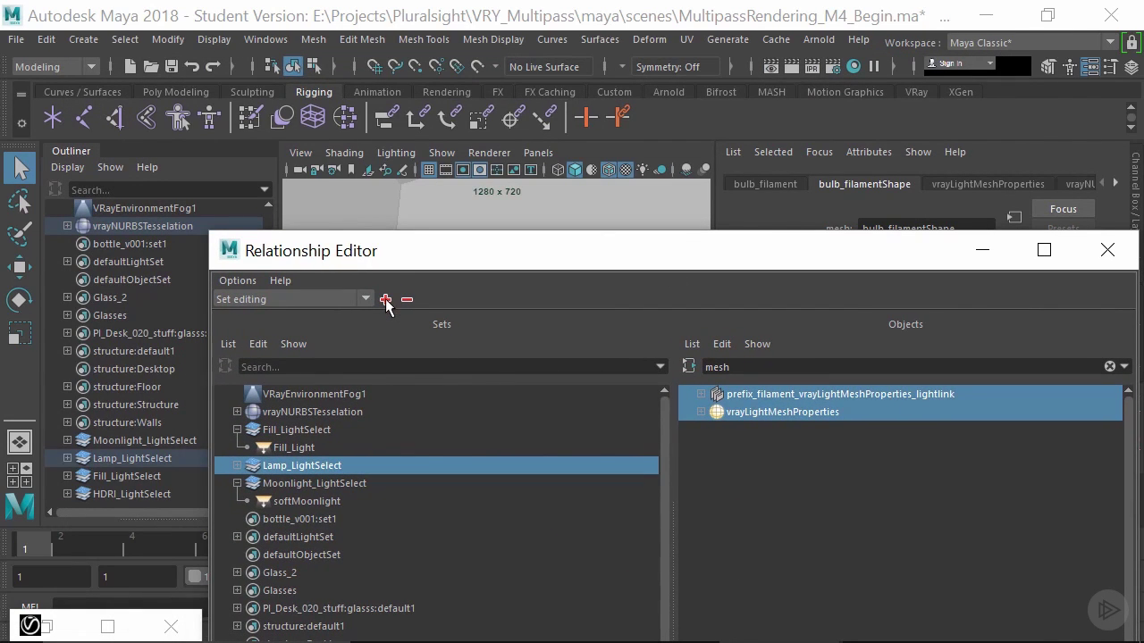
- Expand the Lamp_LightSelect set and inspect its bulb_filament and prefix_filament_vrayLightMeshProperties_lightlink members
{"action": "left_click", "coordinate": [235, 465]}
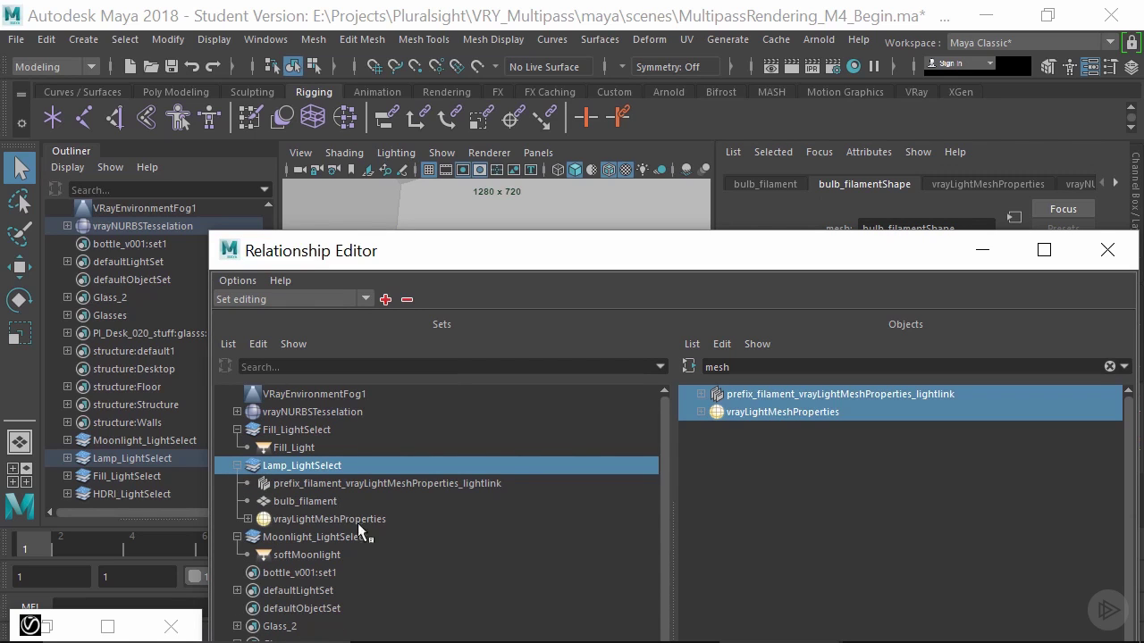
{"action": "left_click", "coordinate": [321, 501]}
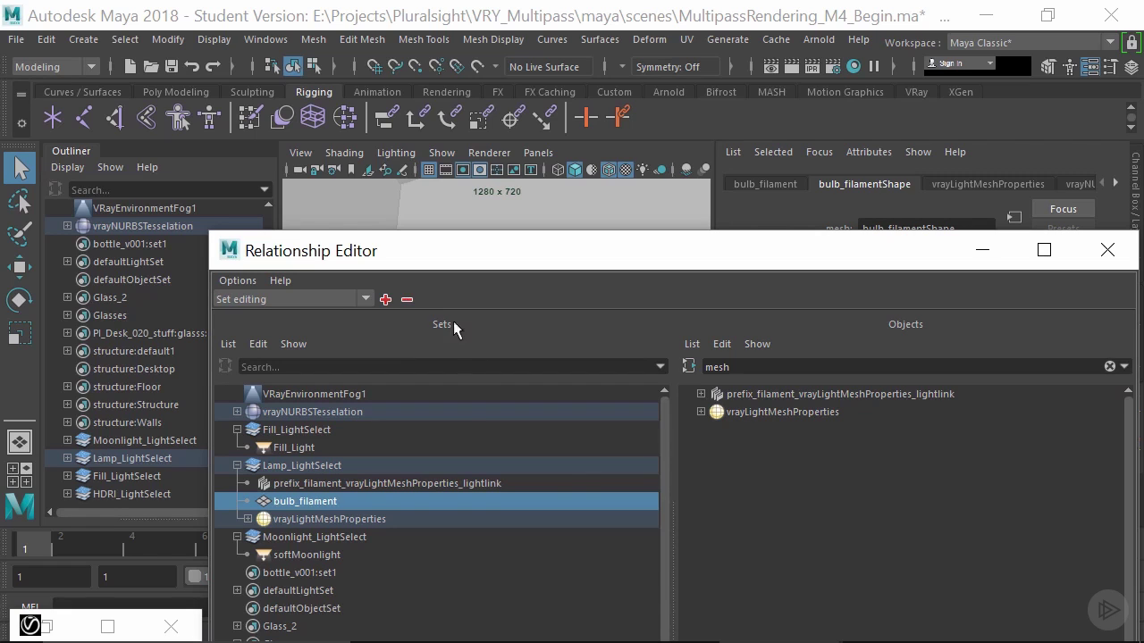
{"action": "left_click", "coordinate": [309, 479]}
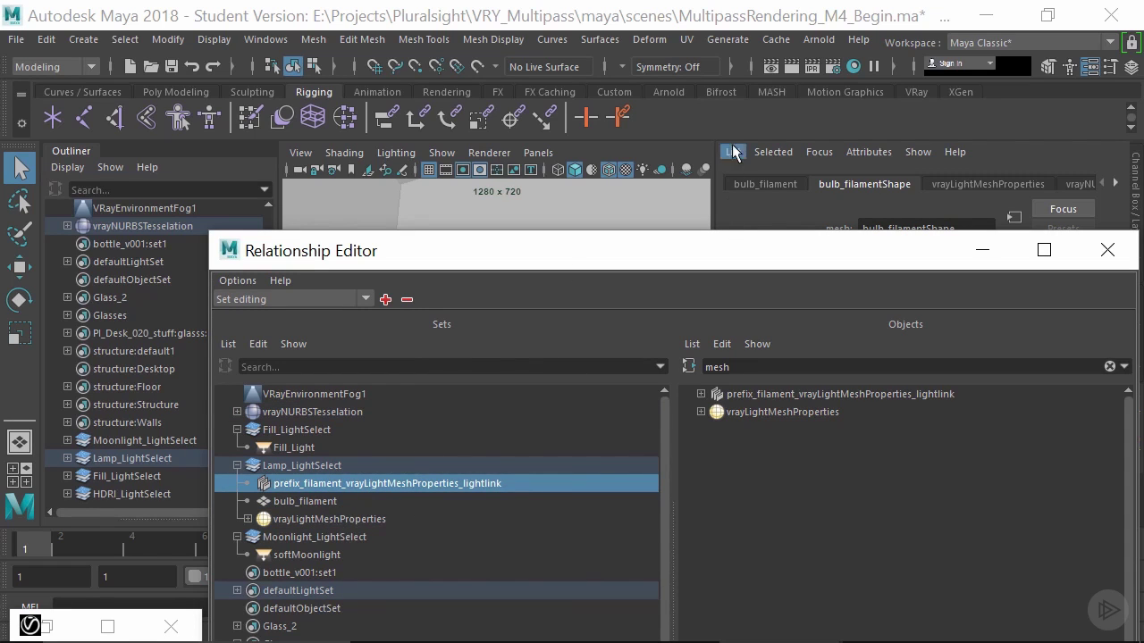
- Render the current frame with V-Ray and display the Lamp_LightSelect pass in the frame buffer
{"action": "left_click", "coordinate": [791, 68]}
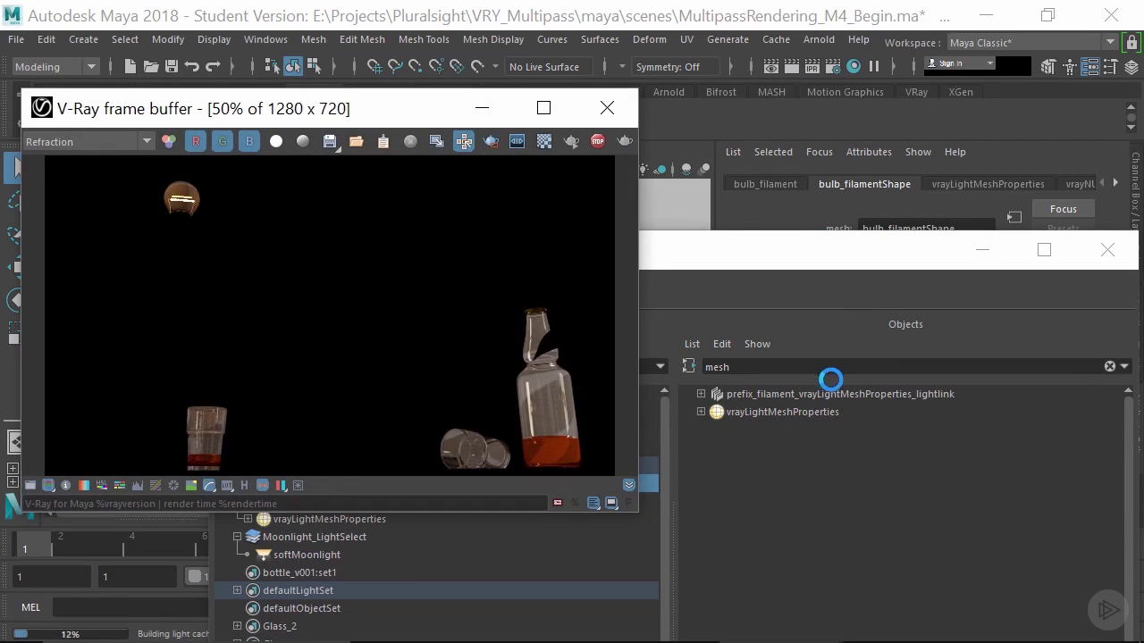
{"action": "left_click", "coordinate": [122, 136]}
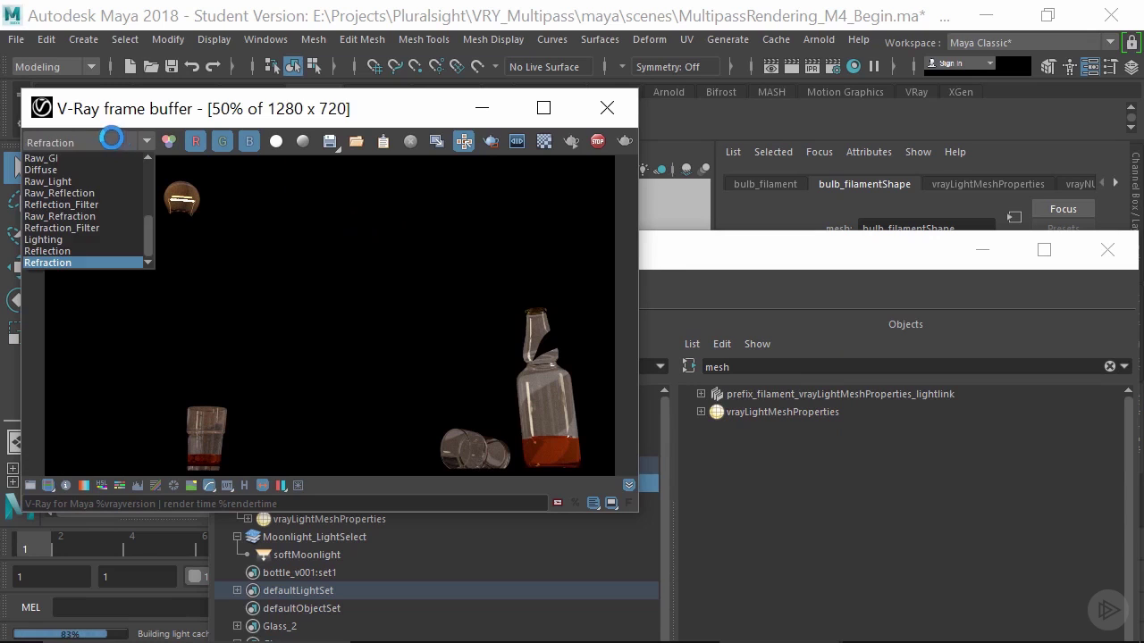
{"action": "scroll", "coordinate": [85, 252], "scroll_direction": "up", "scroll_amount": 1}
{"action": "scroll", "coordinate": [81, 250], "scroll_direction": "down", "scroll_amount": 3}
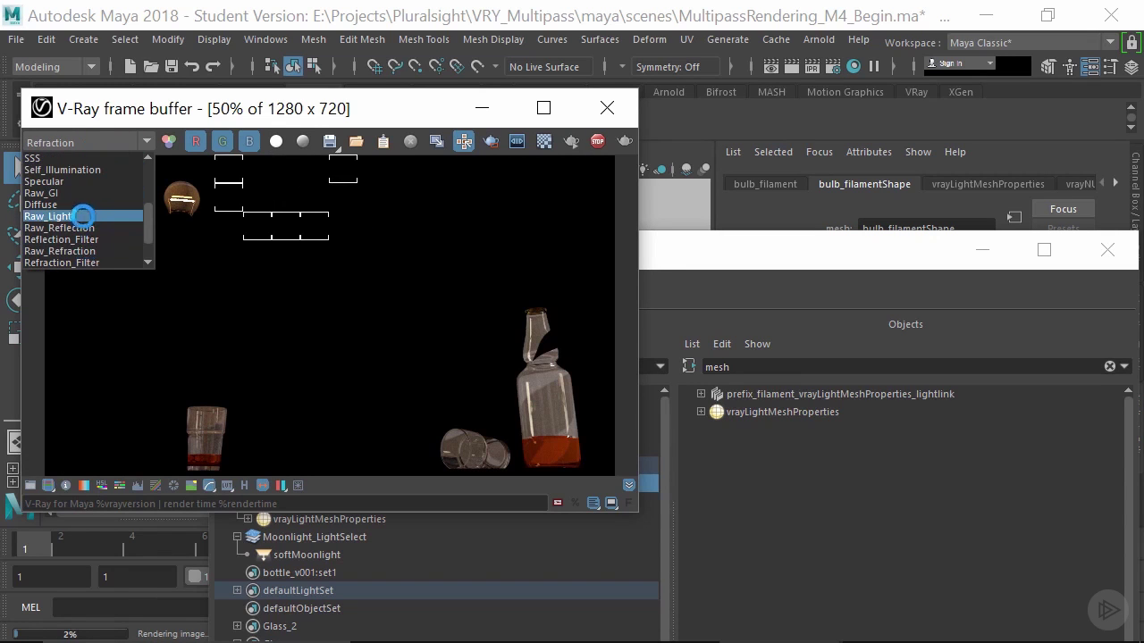
{"action": "scroll", "coordinate": [67, 232], "scroll_direction": "up", "scroll_amount": 4}
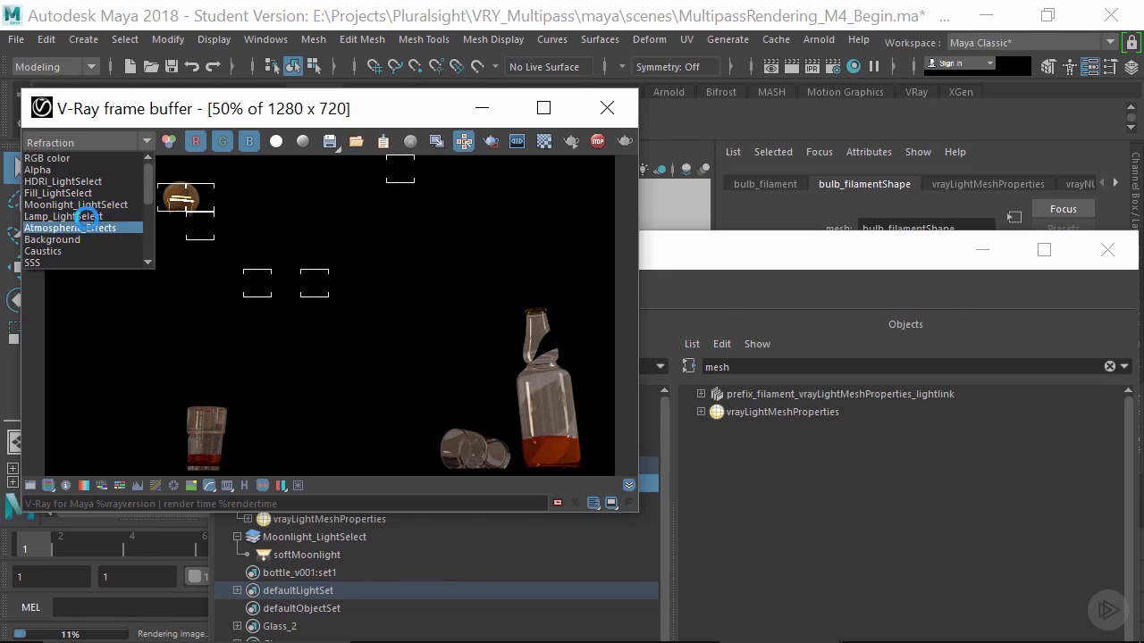
{"action": "left_click", "coordinate": [81, 215]}
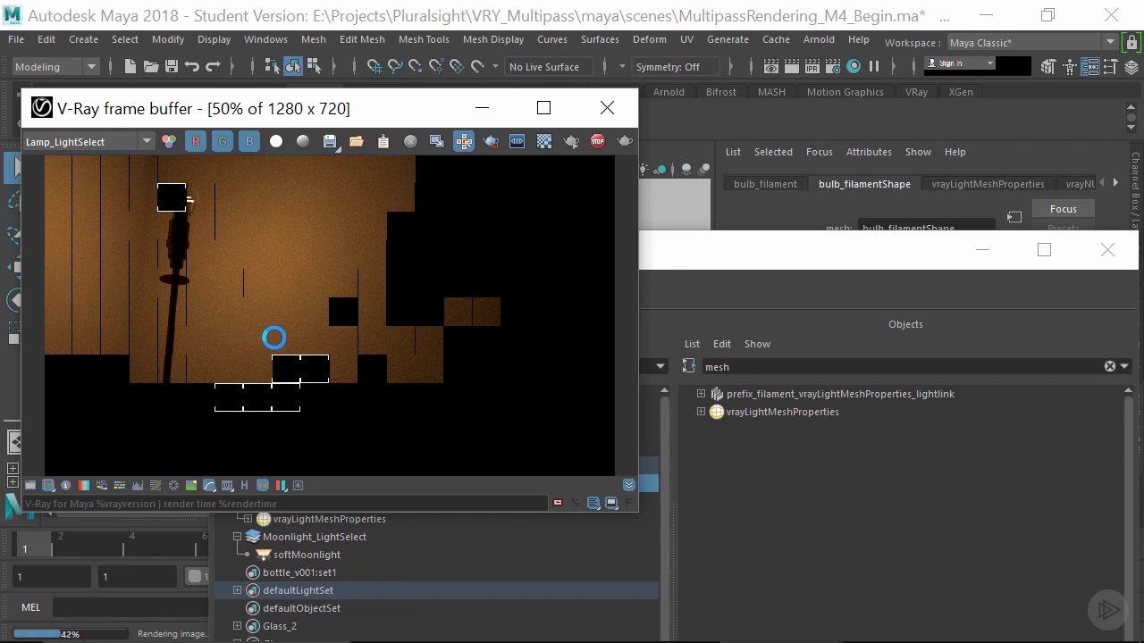
- Display the Lighting pass of the running render in the frame buffer
{"action": "left_click", "coordinate": [92, 143]}
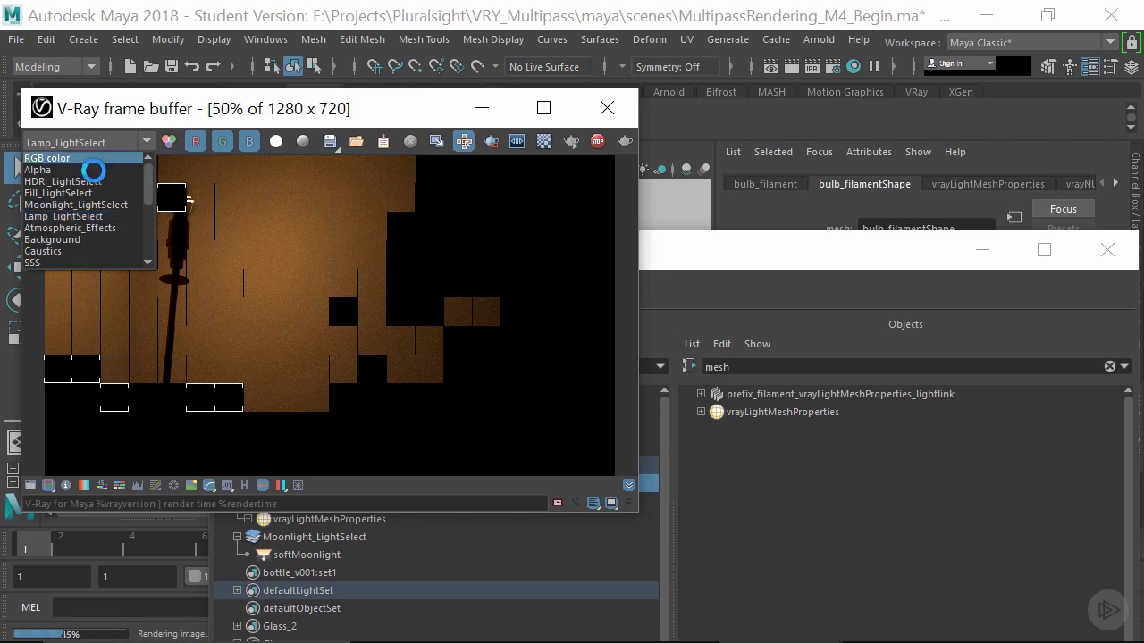
{"action": "scroll", "coordinate": [89, 205], "scroll_direction": "down", "scroll_amount": 3}
{"action": "scroll", "coordinate": [89, 201], "scroll_direction": "down", "scroll_amount": 1}
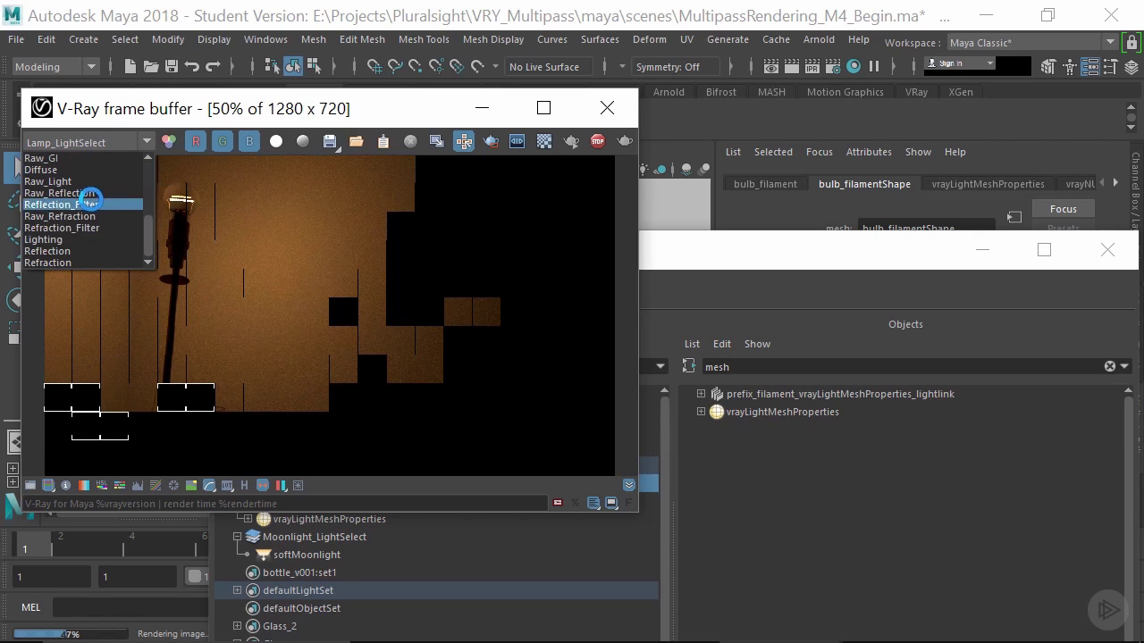
{"action": "left_click", "coordinate": [92, 235]}
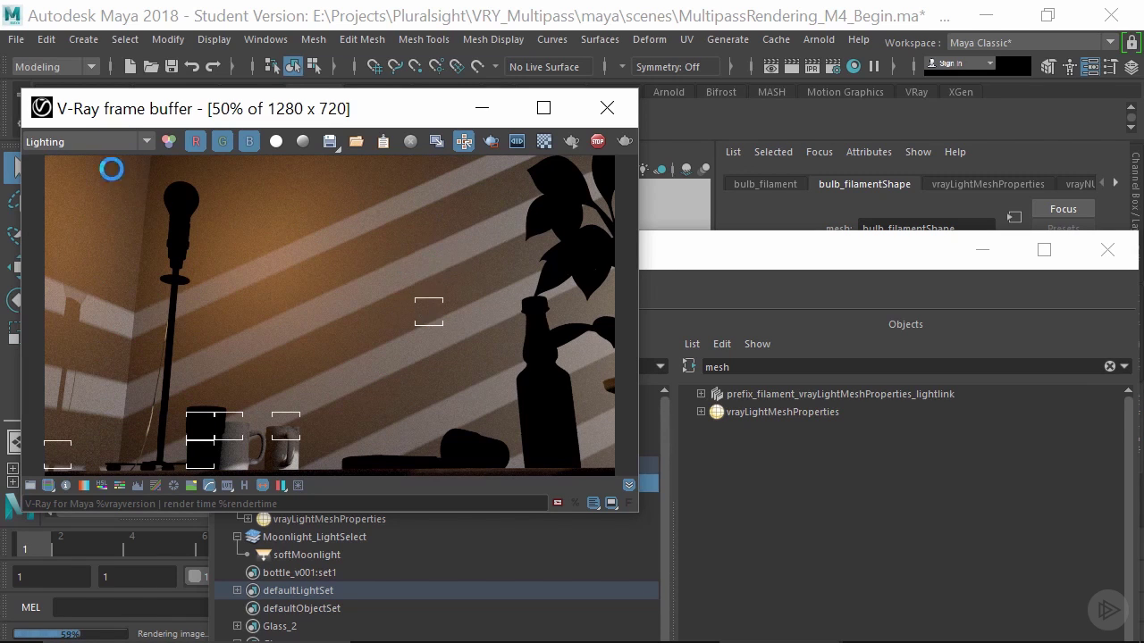
- Switch the frame buffer from the Lighting pass to the Moonlight_LightSelect pass
{"action": "left_click", "coordinate": [84, 140]}
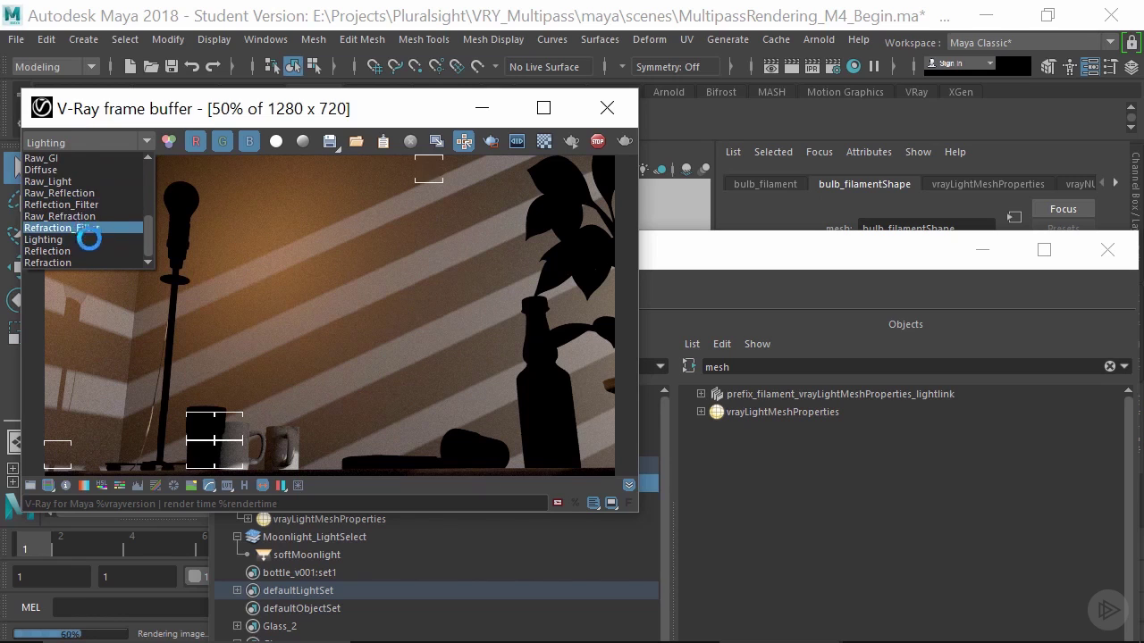
{"action": "scroll", "coordinate": [82, 192], "scroll_direction": "up", "scroll_amount": 1}
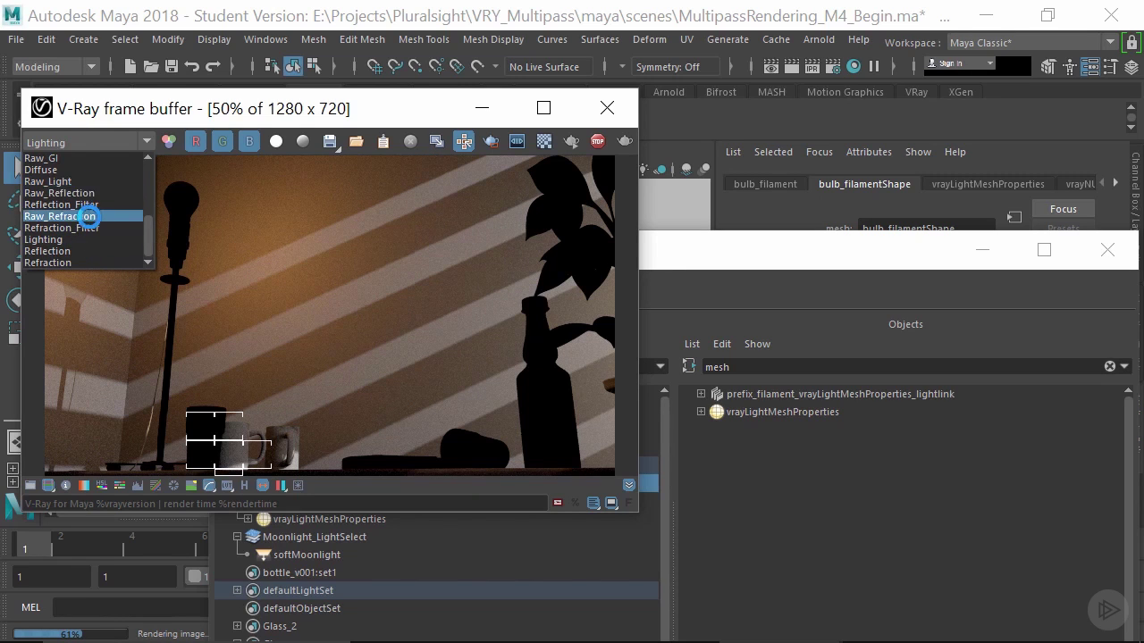
{"action": "scroll", "coordinate": [83, 223], "scroll_direction": "up", "scroll_amount": 1}
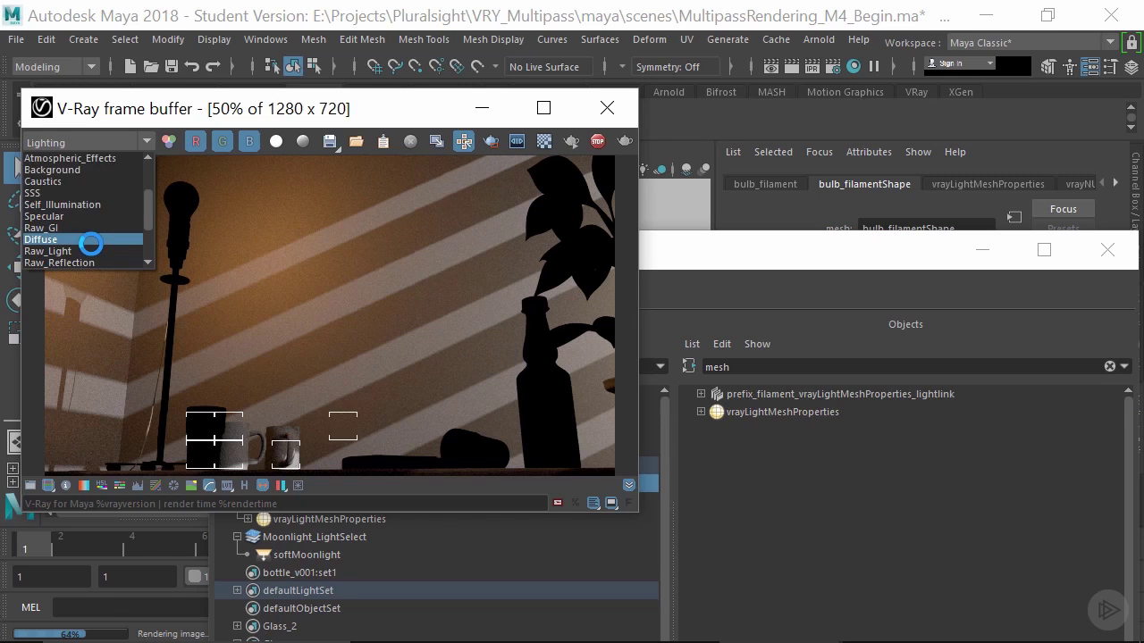
{"action": "scroll", "coordinate": [90, 240], "scroll_direction": "up", "scroll_amount": 2}
{"action": "left_click", "coordinate": [94, 174]}
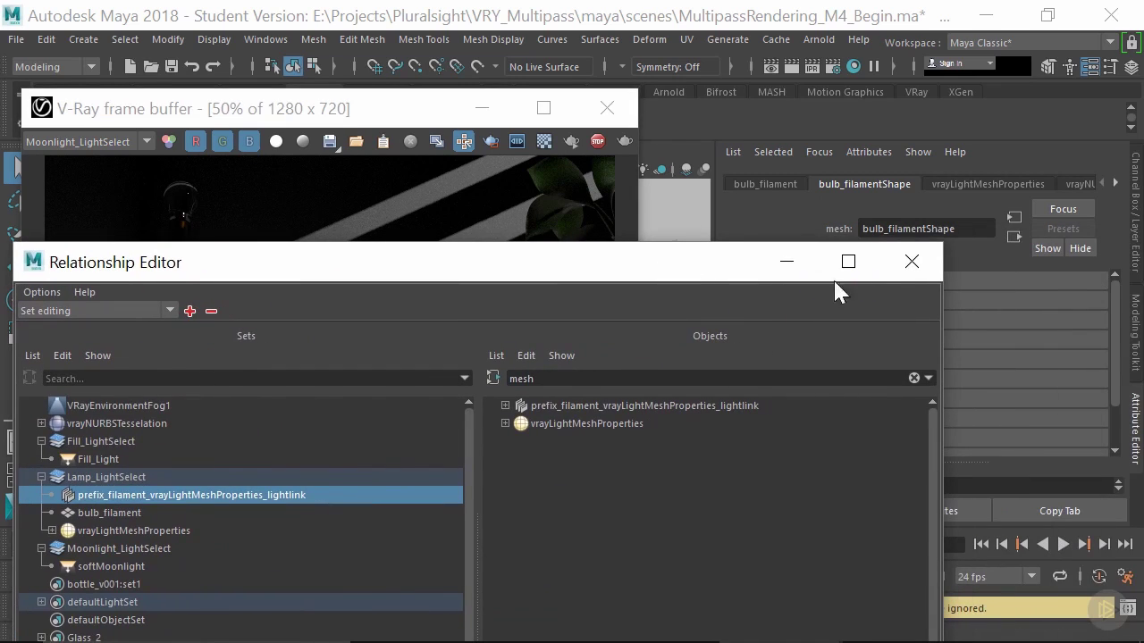
- Close the Relationship Editor and open the Render Settings at the V-Ray render elements
{"action": "left_click", "coordinate": [931, 262]}
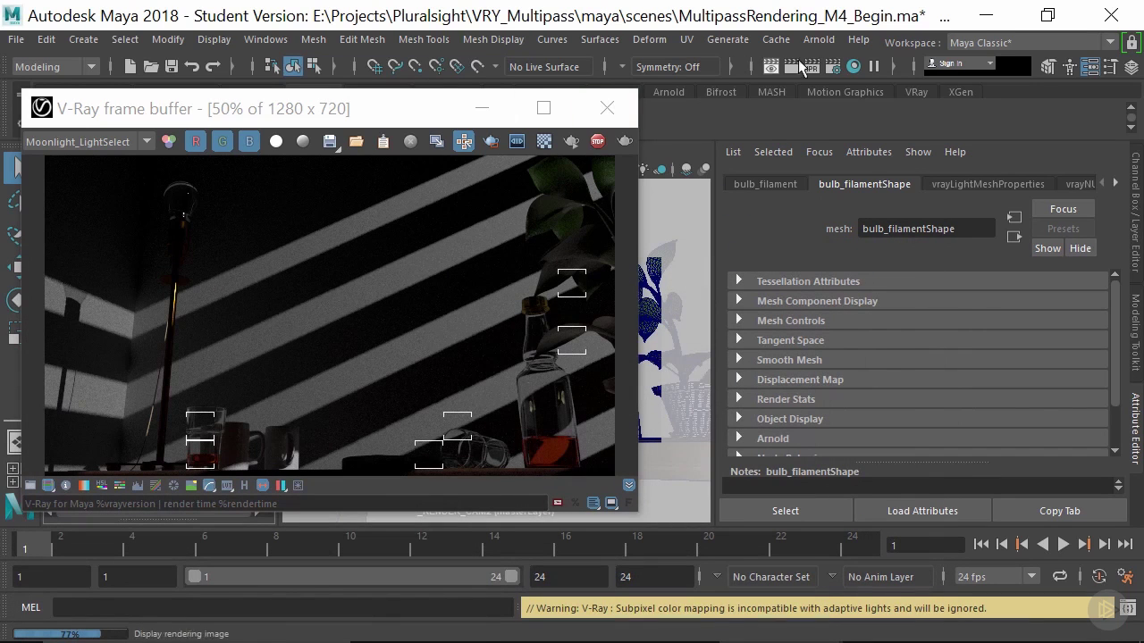
{"action": "left_click", "coordinate": [830, 68]}
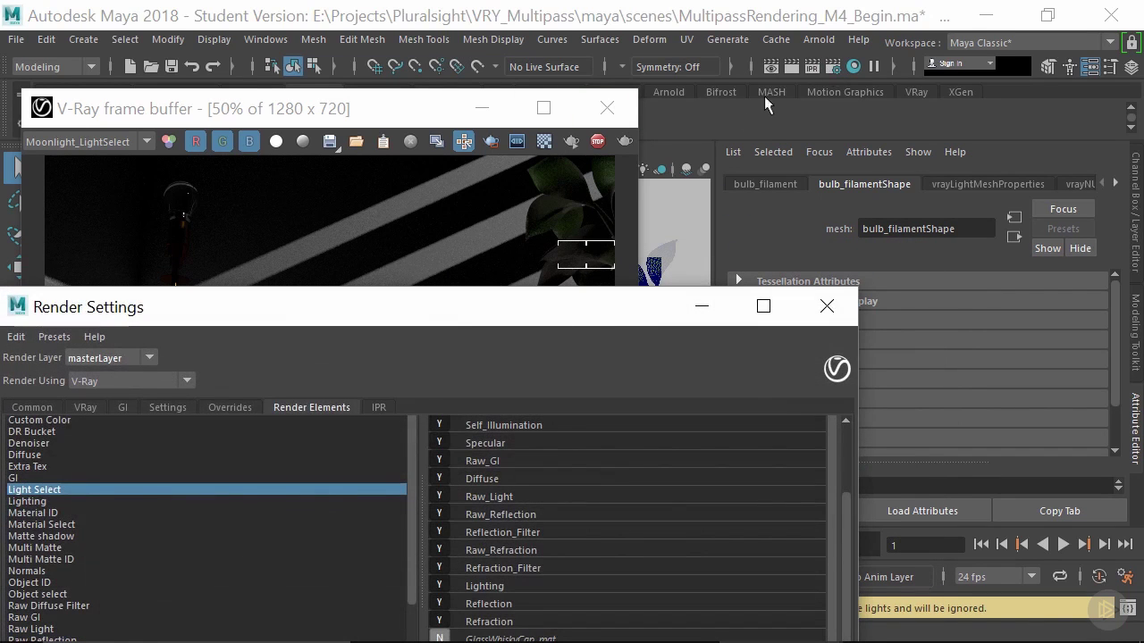
- Enable Consider for Anti-Aliasing in the extra V-Ray attributes of the Moonlight_LightSelect render element
{"action": "left_click_drag", "start_coordinate": [446, 308], "coordinate": [539, 55]}
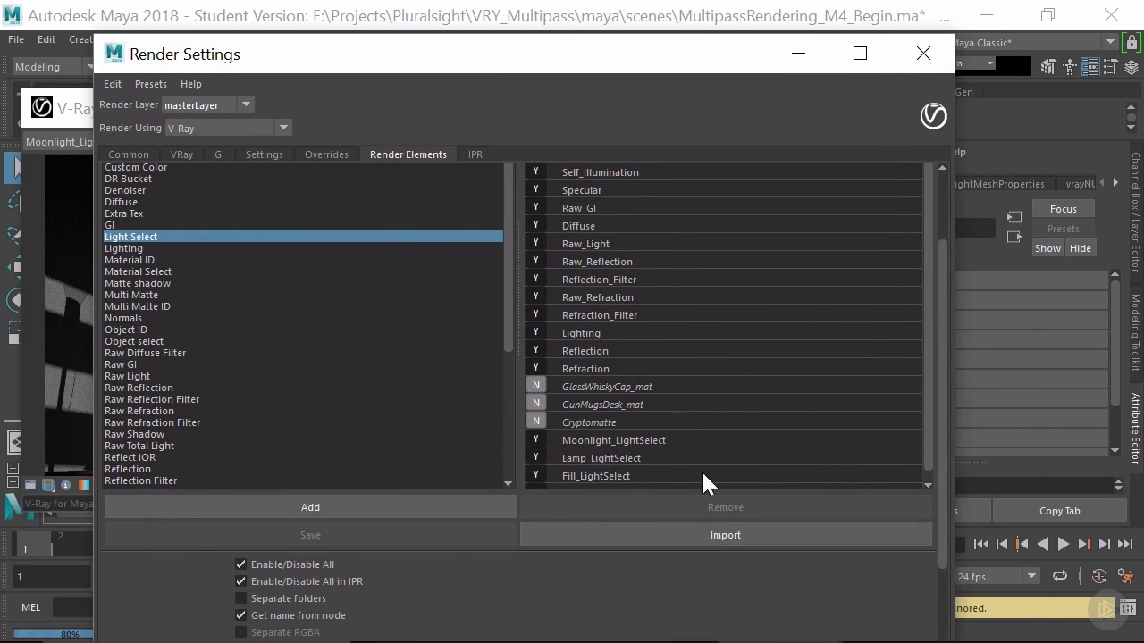
{"action": "left_click", "coordinate": [633, 444]}
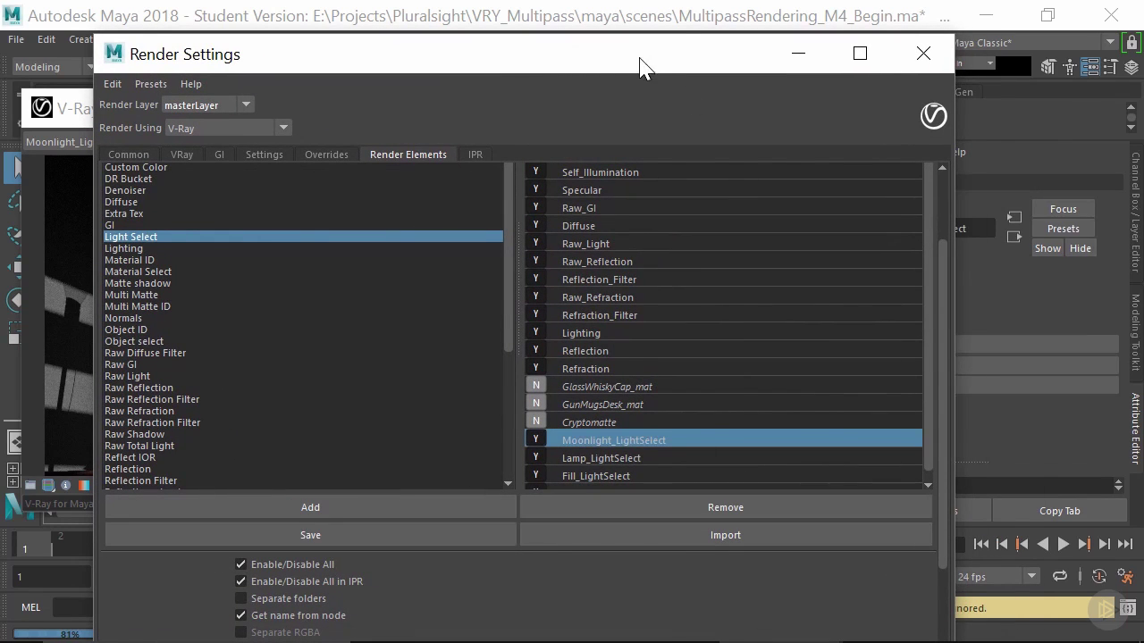
{"action": "left_click_drag", "start_coordinate": [638, 64], "coordinate": [513, 72]}
{"action": "left_click", "coordinate": [957, 441]}
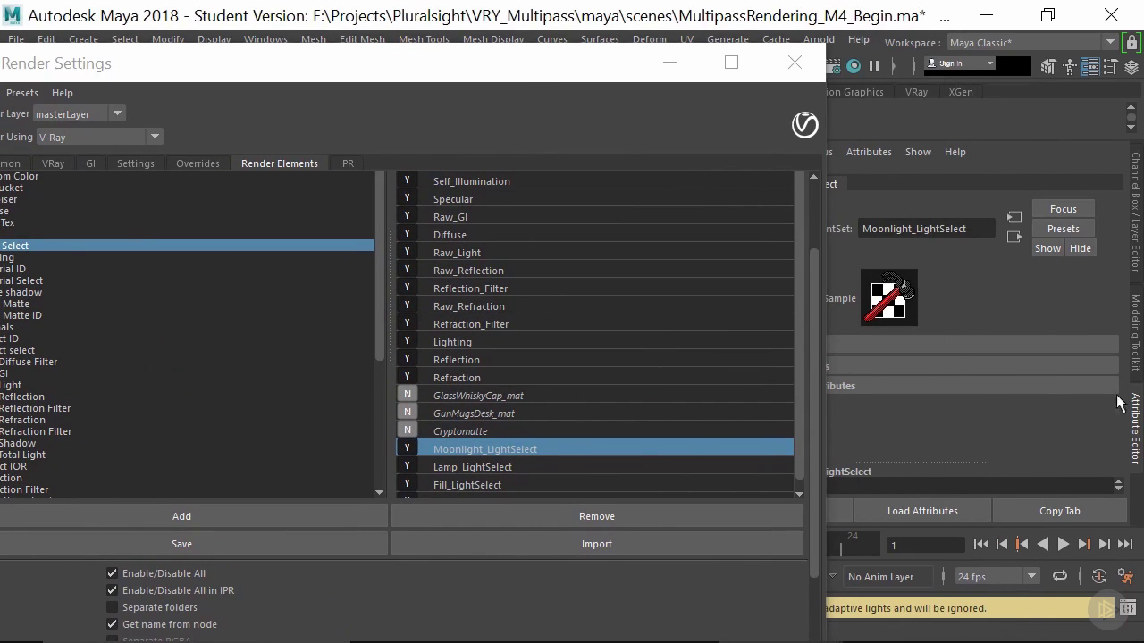
{"action": "left_click", "coordinate": [591, 71]}
{"action": "left_click_drag", "start_coordinate": [591, 71], "coordinate": [436, 69]}
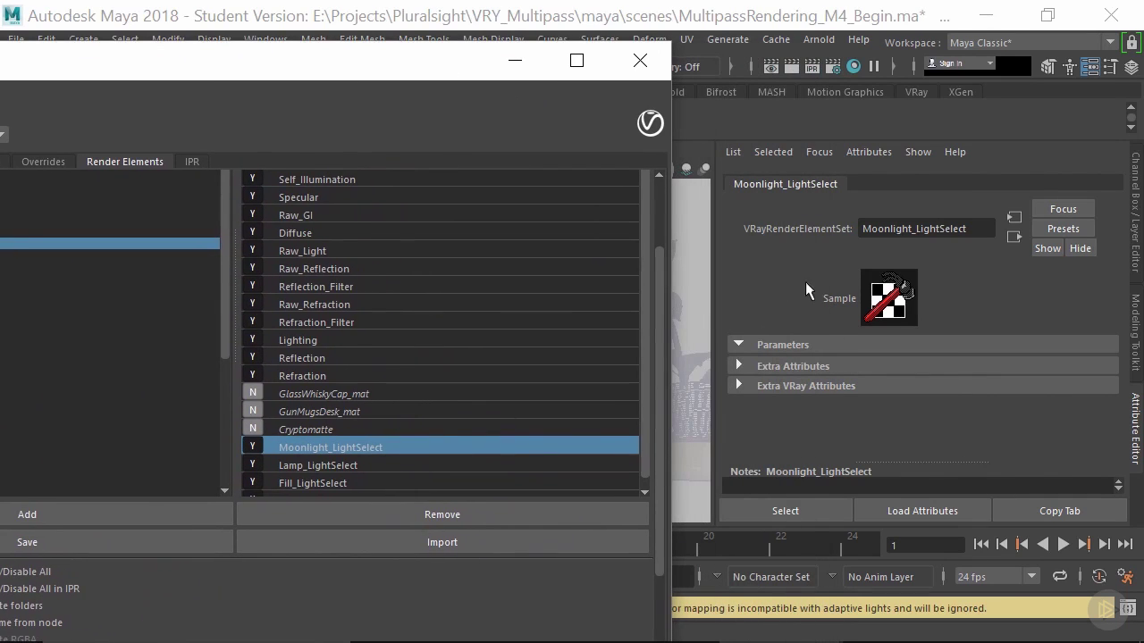
{"action": "left_click", "coordinate": [739, 386]}
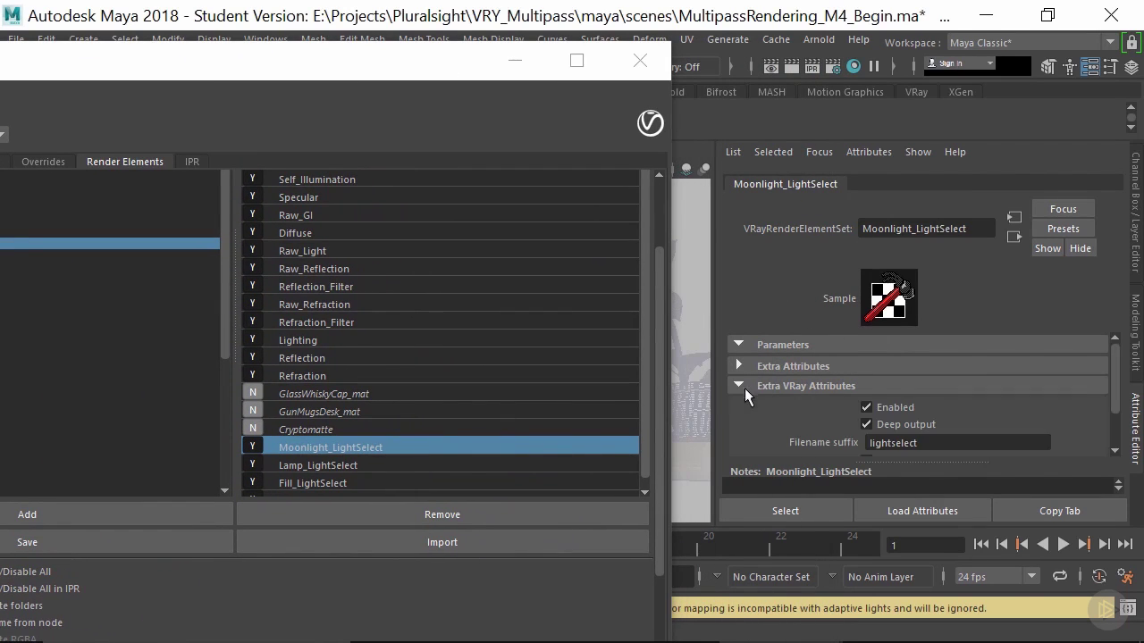
{"action": "scroll", "coordinate": [837, 416], "scroll_direction": "down", "scroll_amount": 2}
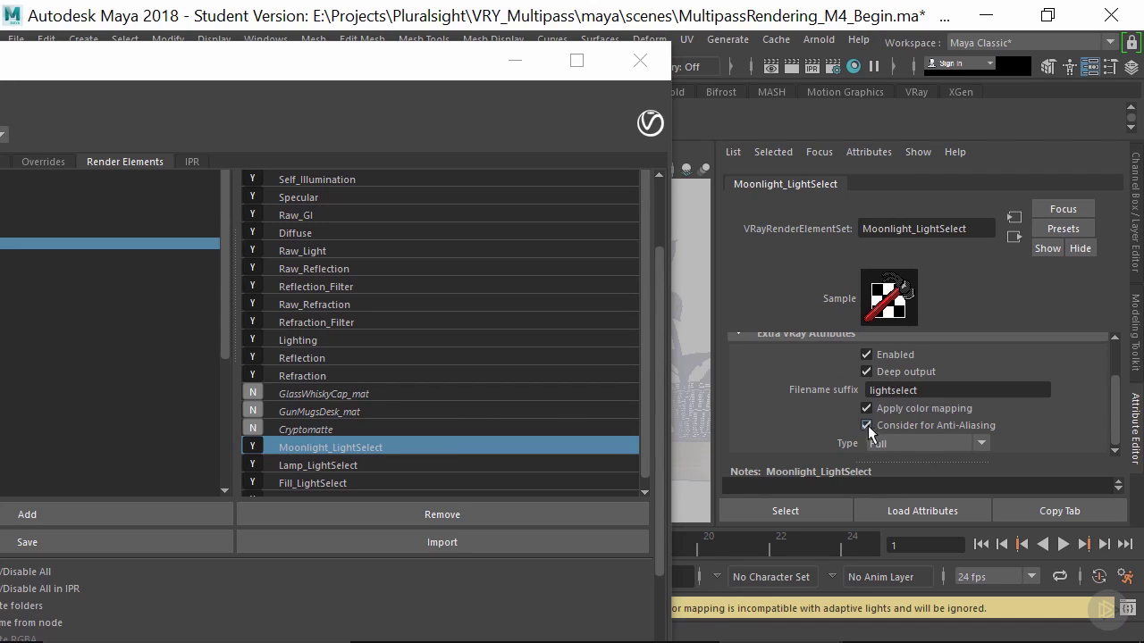
- Enable Consider for Anti-Aliasing on the Lamp_LightSelect, Fill_LightSelect and HDRI_LightSelect render elements
{"action": "left_click", "coordinate": [405, 465]}
{"action": "left_click", "coordinate": [956, 420]}
{"action": "scroll", "coordinate": [421, 407], "scroll_direction": "down", "scroll_amount": 1}
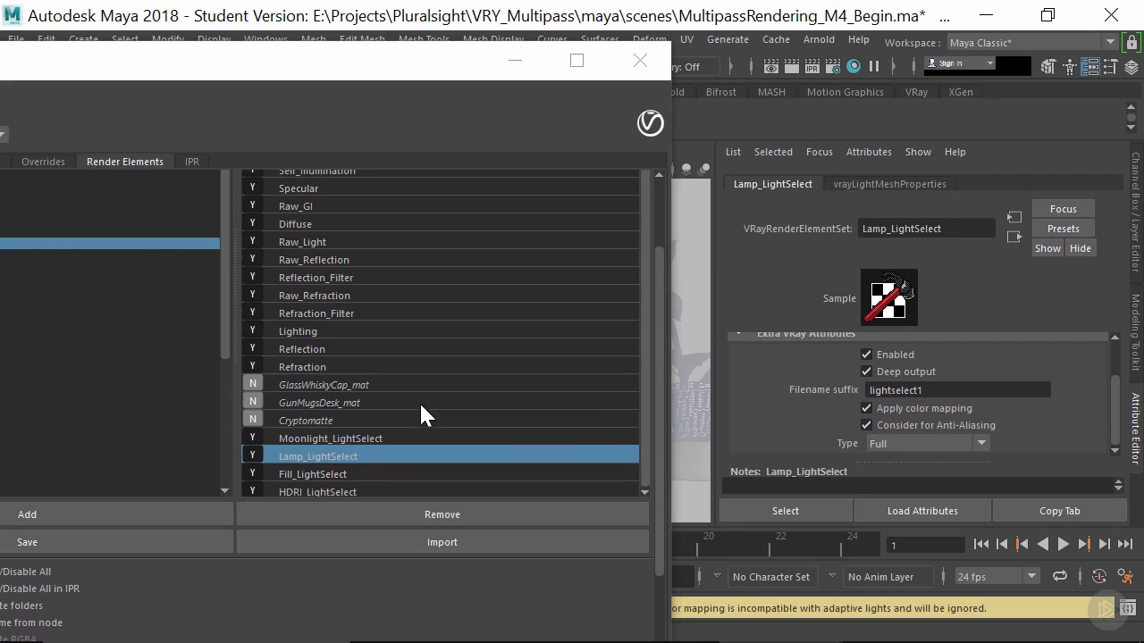
{"action": "left_click", "coordinate": [355, 474]}
{"action": "left_click", "coordinate": [910, 425]}
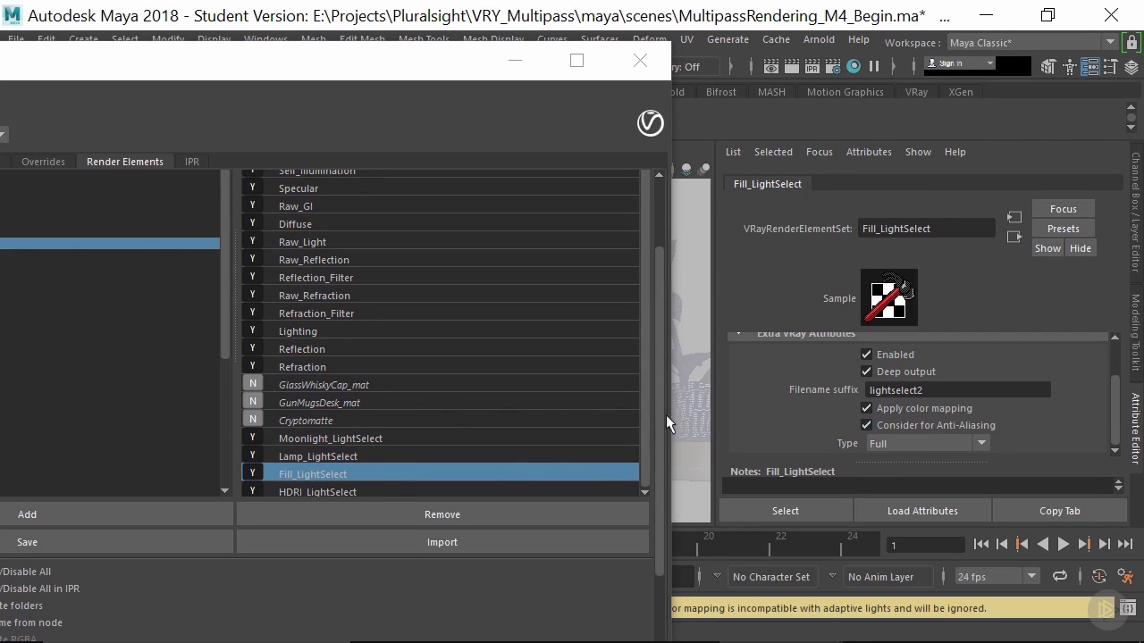
{"action": "left_click", "coordinate": [388, 485]}
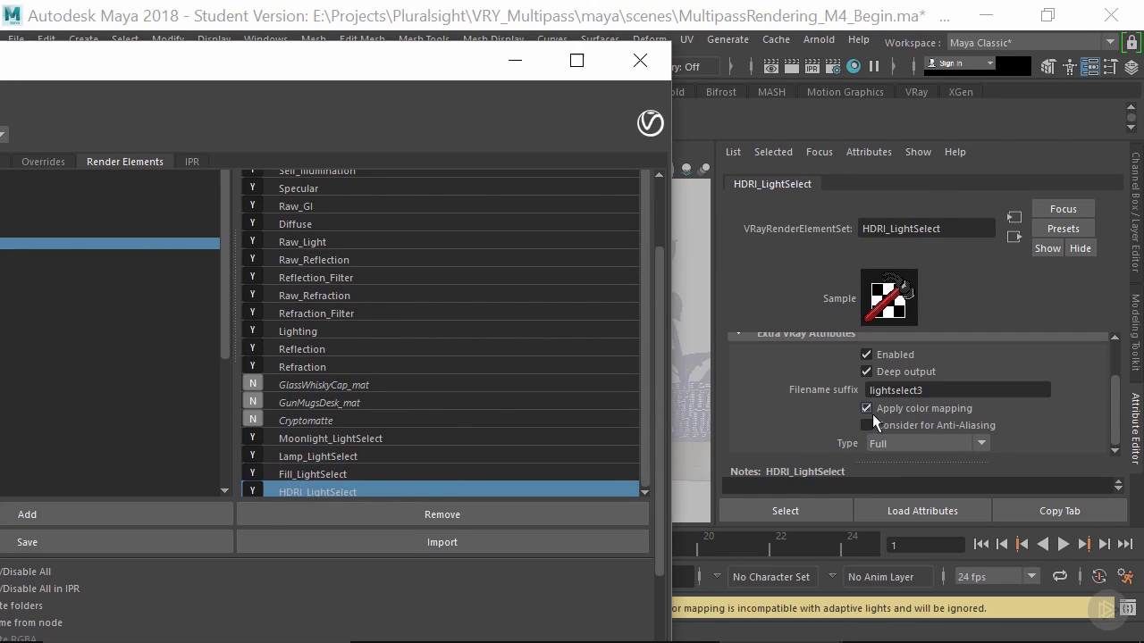
{"action": "left_click", "coordinate": [867, 425]}
- Set the Moonlight_LightSelect type to Direct diffuse, stop the running render and render the frame again
{"action": "left_click", "coordinate": [382, 434]}
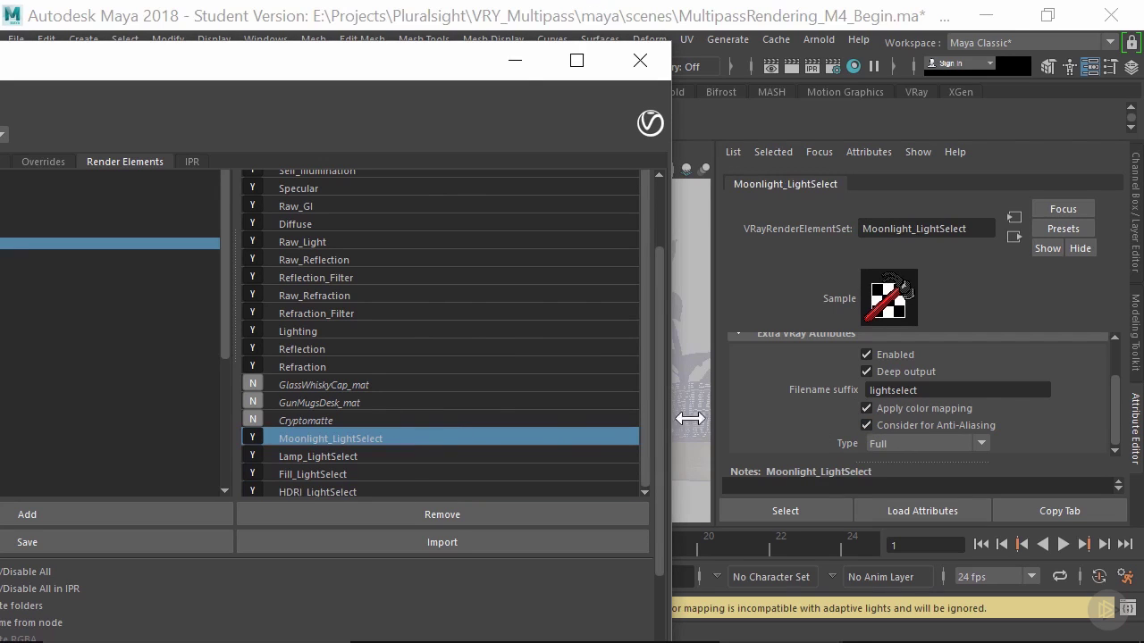
{"action": "left_click", "coordinate": [964, 444]}
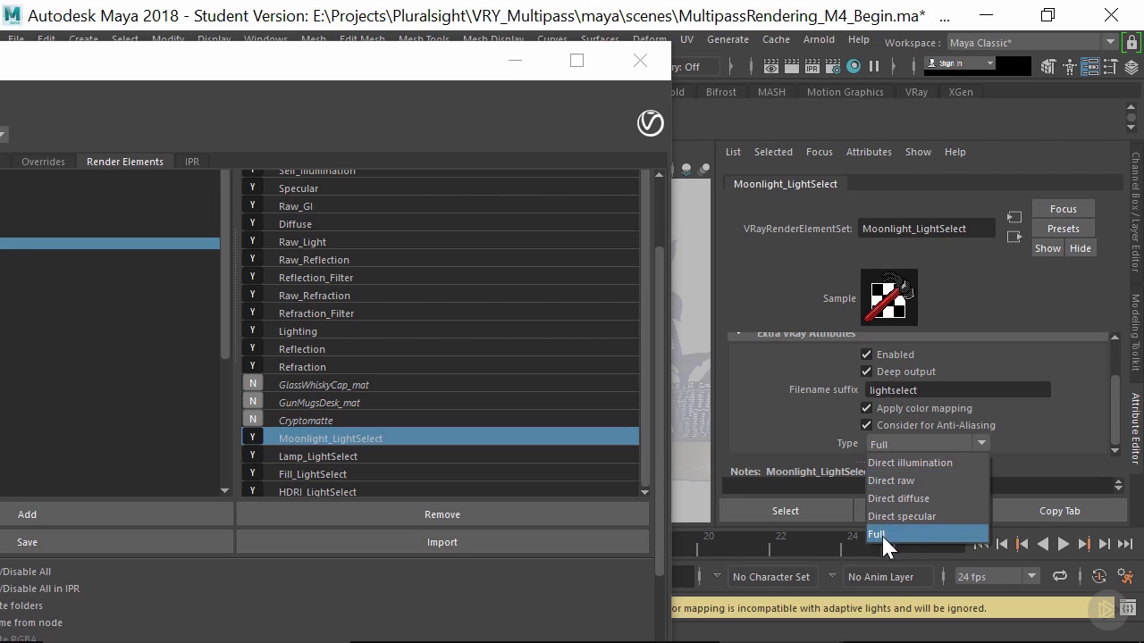
{"action": "left_click", "coordinate": [357, 74]}
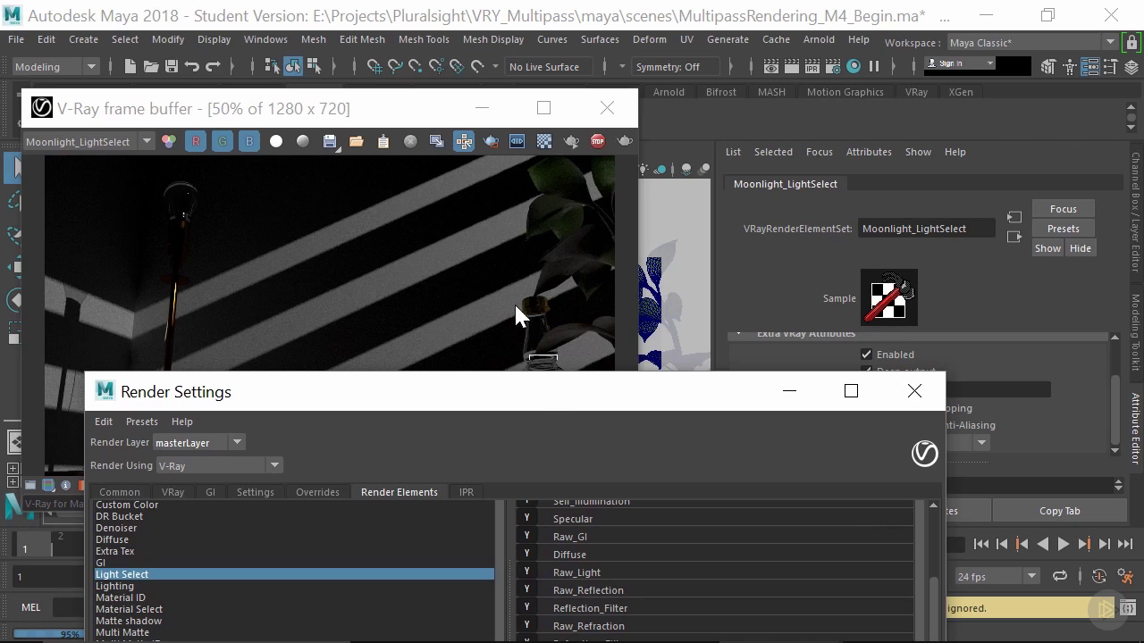
{"action": "left_click_drag", "start_coordinate": [536, 403], "coordinate": [504, 492]}
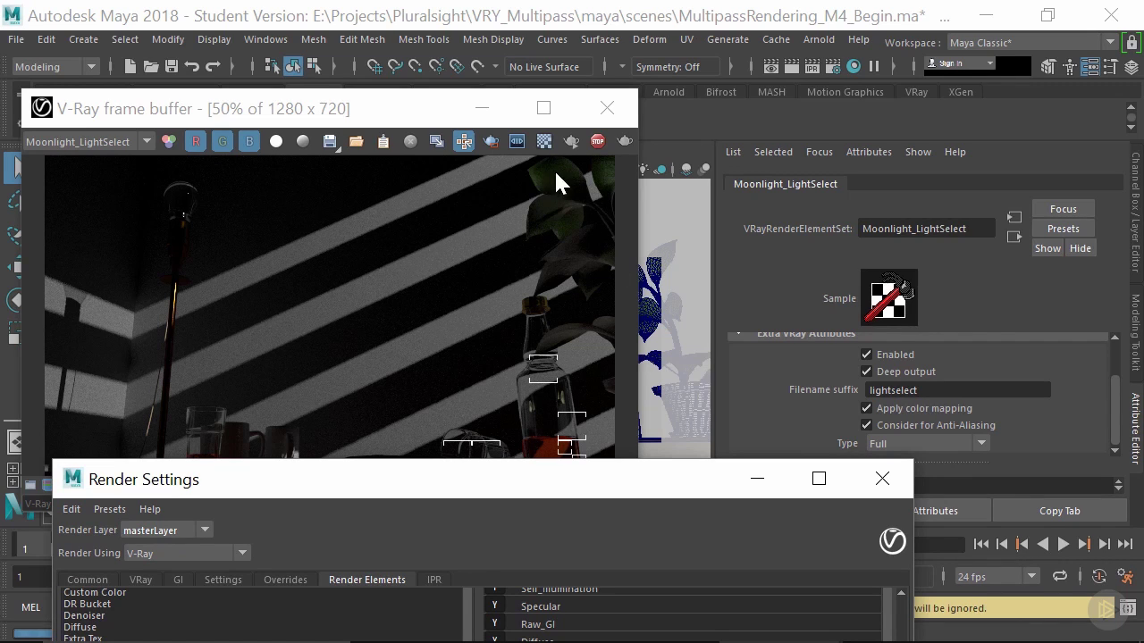
{"action": "left_click", "coordinate": [925, 443]}
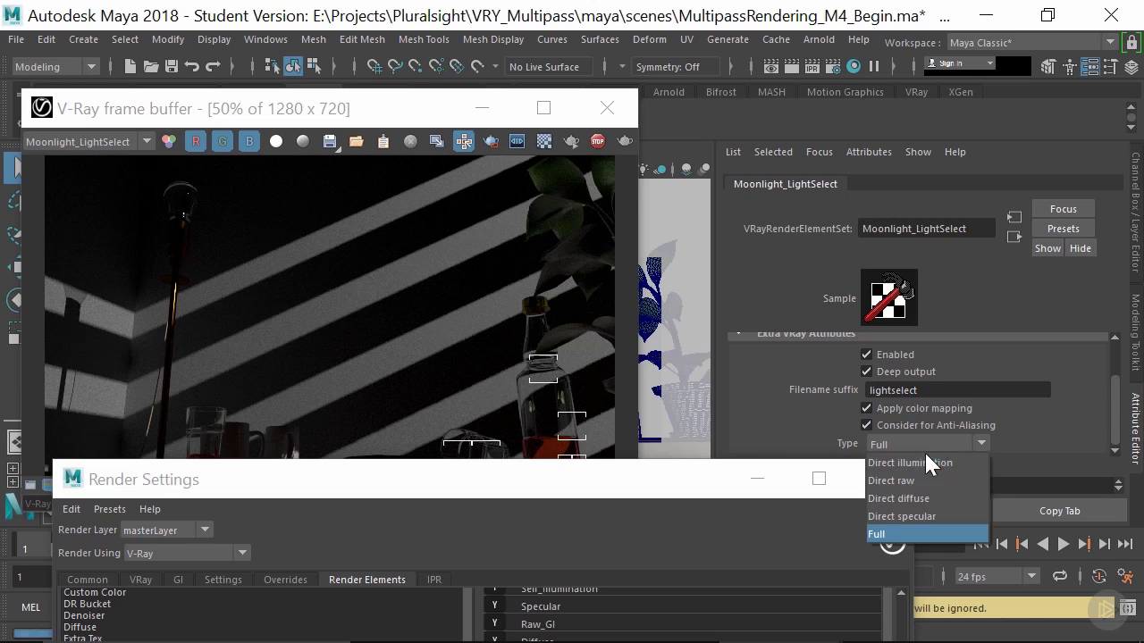
{"action": "left_click", "coordinate": [934, 499]}
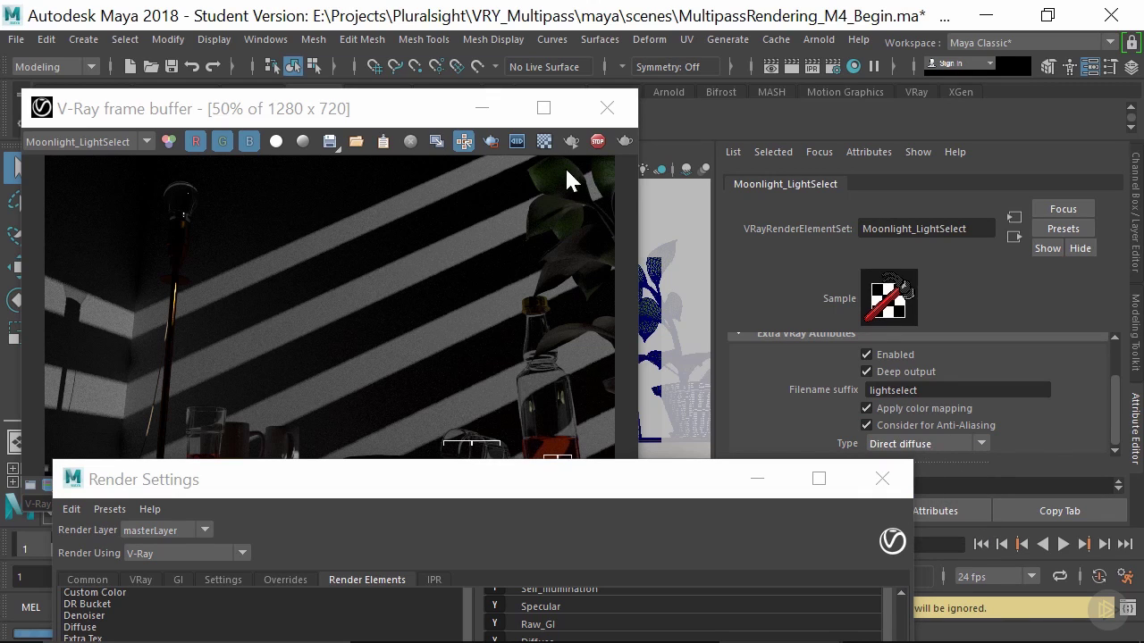
{"action": "left_click", "coordinate": [599, 145]}
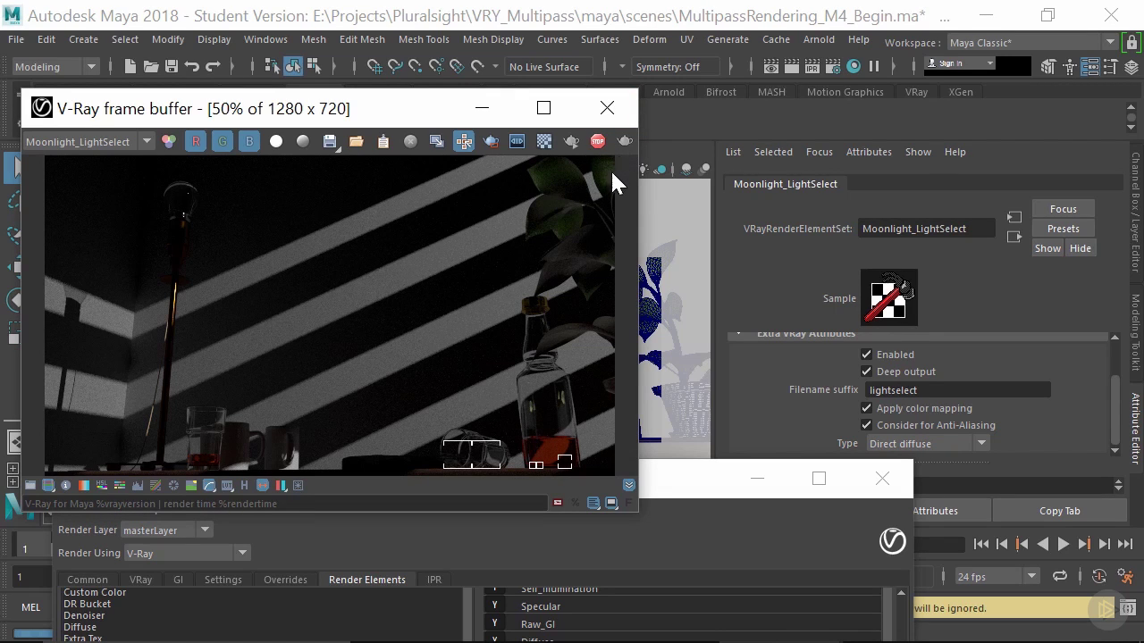
{"action": "left_click", "coordinate": [572, 143]}
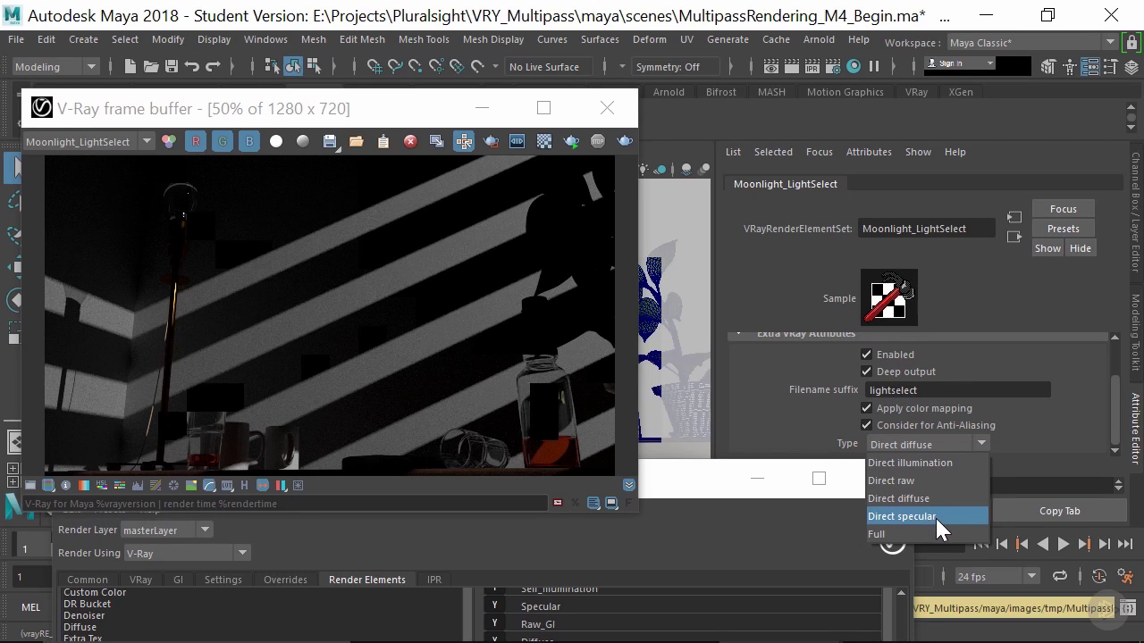
- Set the Moonlight_LightSelect type to Direct specular and render the frame again
{"action": "left_click", "coordinate": [934, 516]}
{"action": "left_click", "coordinate": [626, 140]}
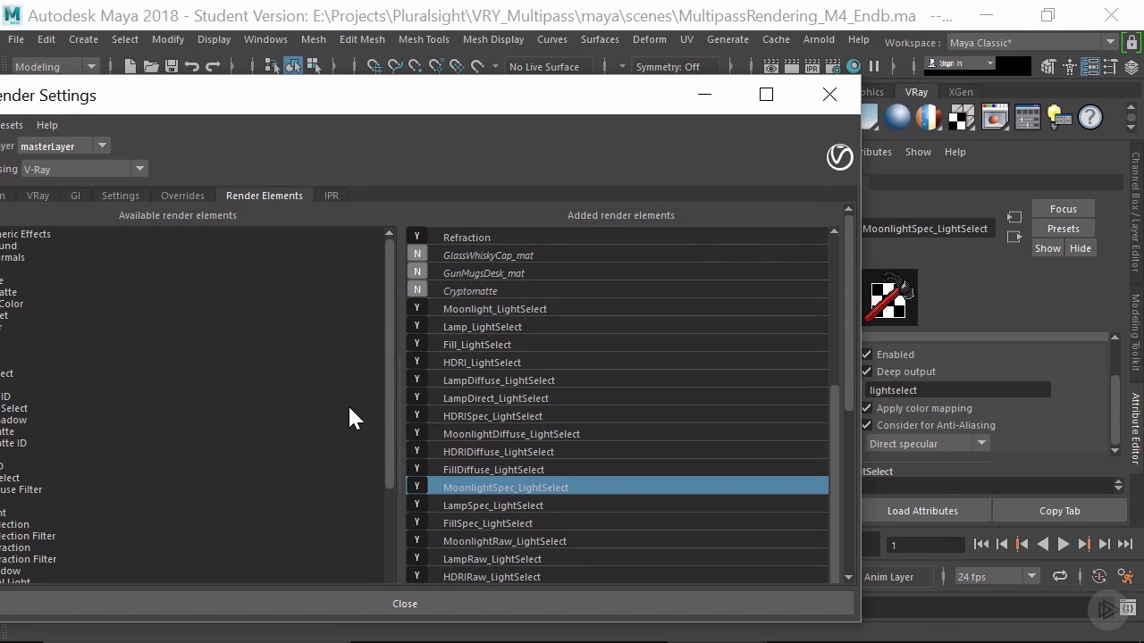
- Set the Moonlight_LightSelect type to Full and check the types of the Lamp, Fill and HDRI light select elements
{"action": "left_click", "coordinate": [525, 310]}
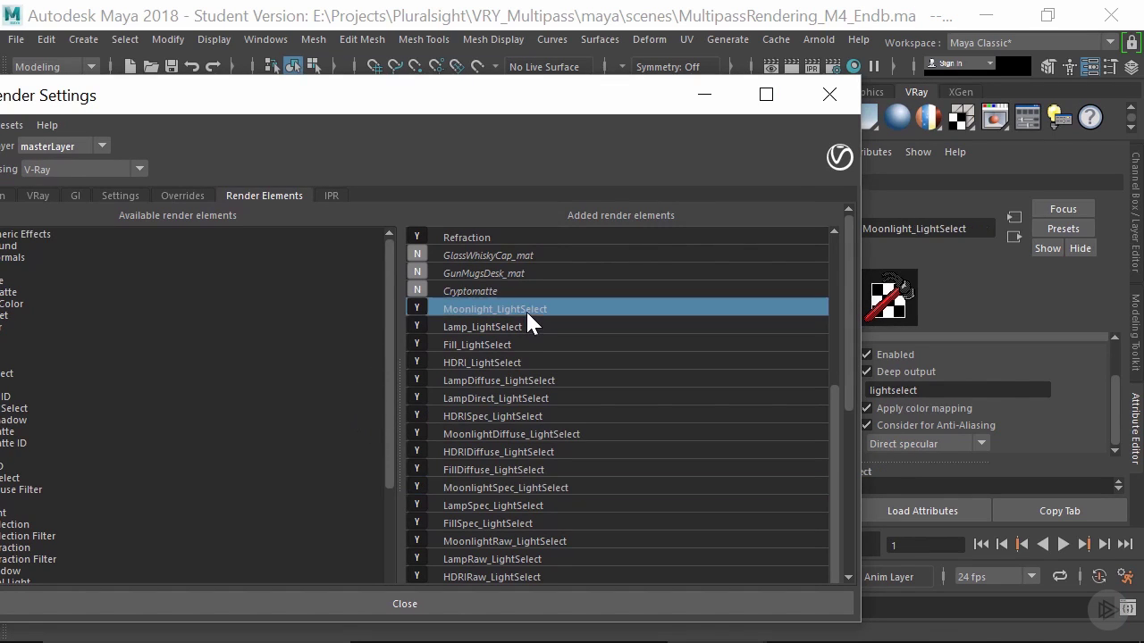
{"action": "left_click", "coordinate": [526, 326]}
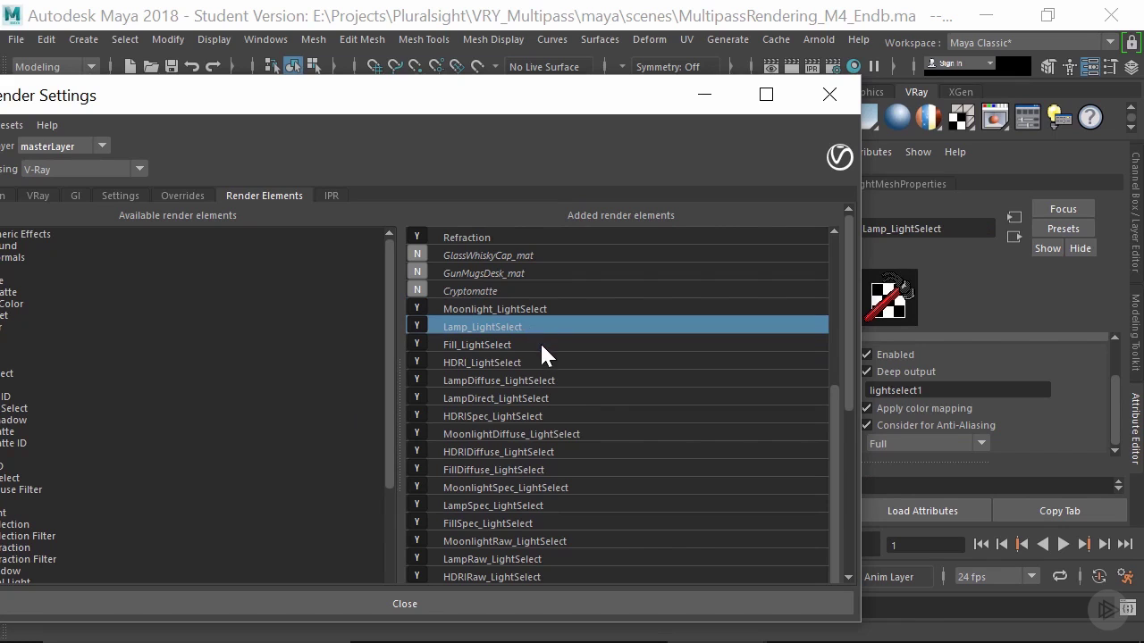
{"action": "left_click", "coordinate": [547, 347]}
{"action": "left_click", "coordinate": [536, 363]}
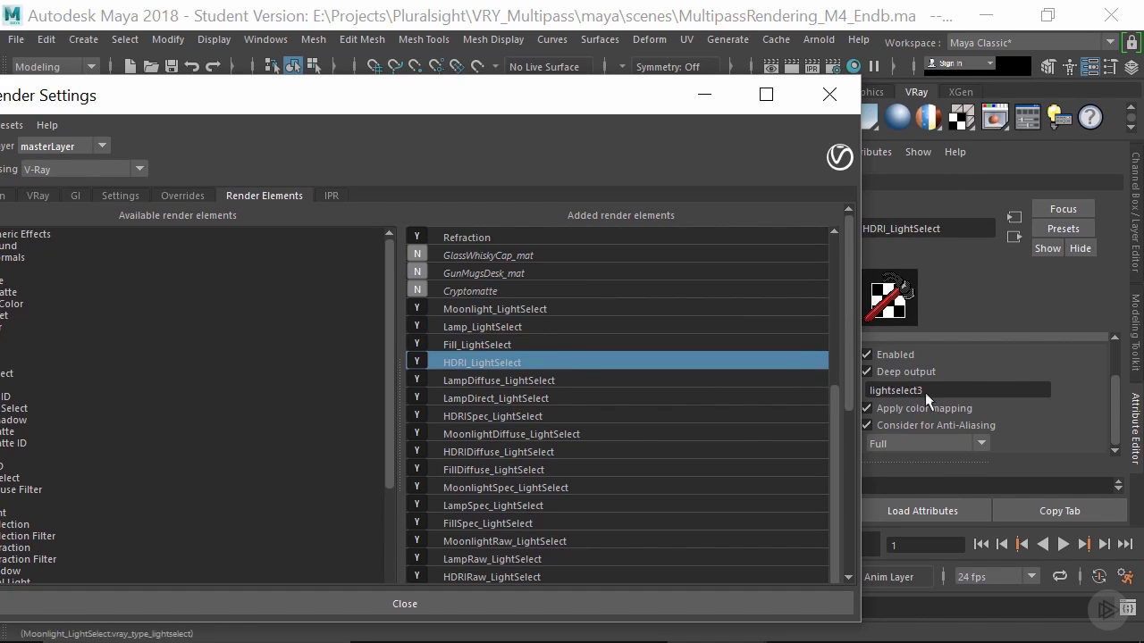
{"action": "left_click_drag", "start_coordinate": [556, 105], "coordinate": [510, 102]}
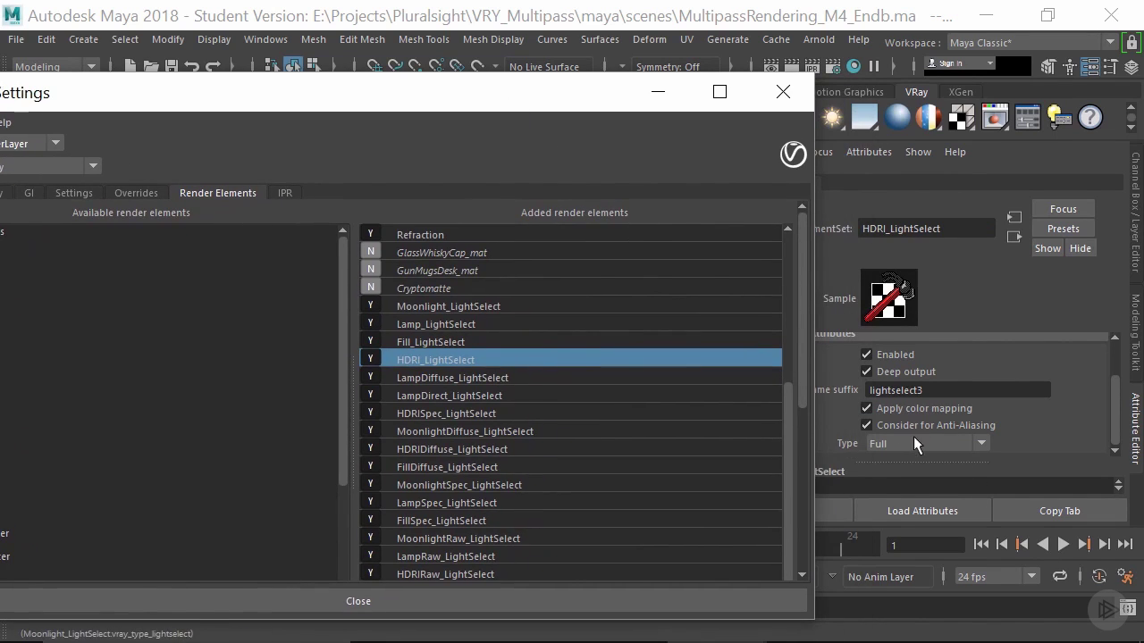
{"action": "left_click", "coordinate": [443, 309]}
{"action": "left_click", "coordinate": [454, 324]}
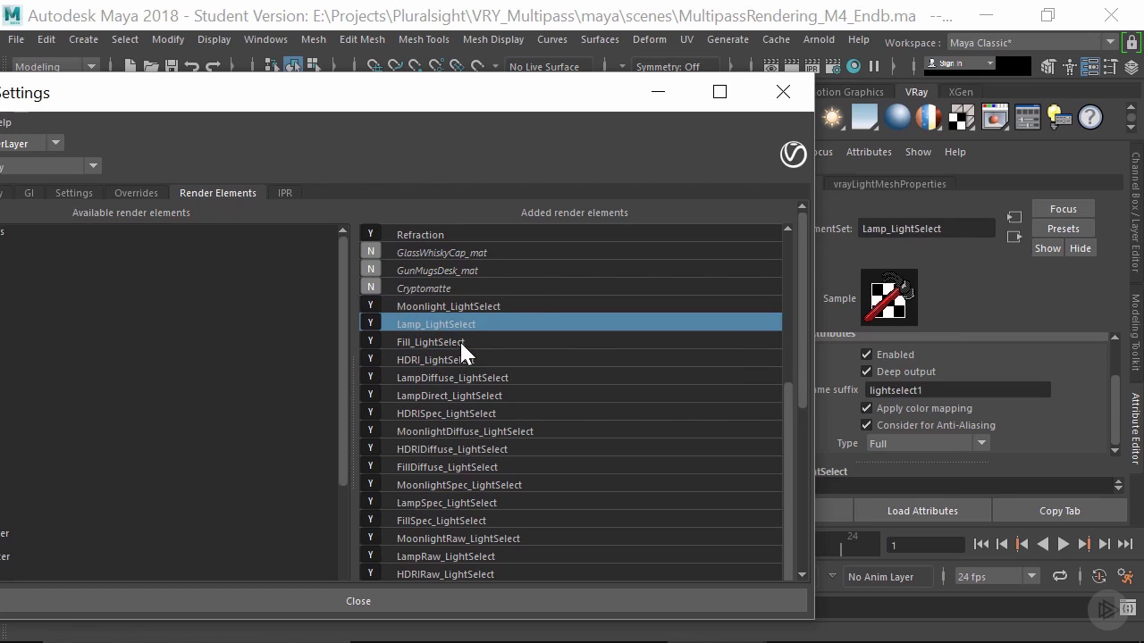
{"action": "left_click", "coordinate": [459, 341]}
{"action": "left_click", "coordinate": [468, 358]}
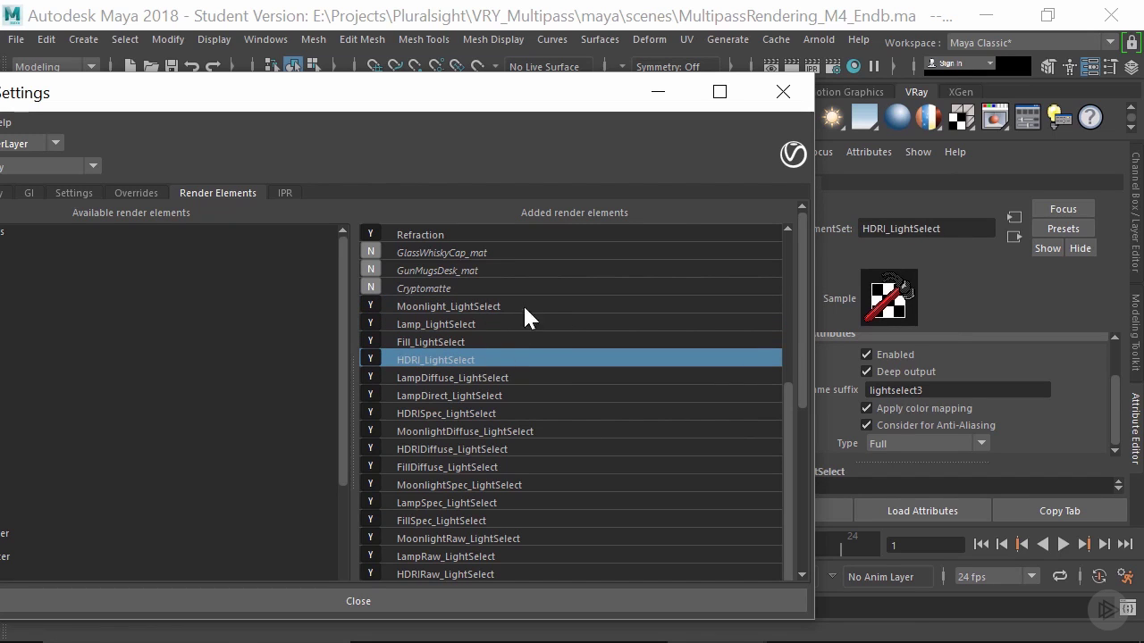
- Examine the type settings of the LampDiffuse_LightSelect, LampDirect_LightSelect and HDRISpec_LightSelect render elements
{"action": "left_click", "coordinate": [481, 383]}
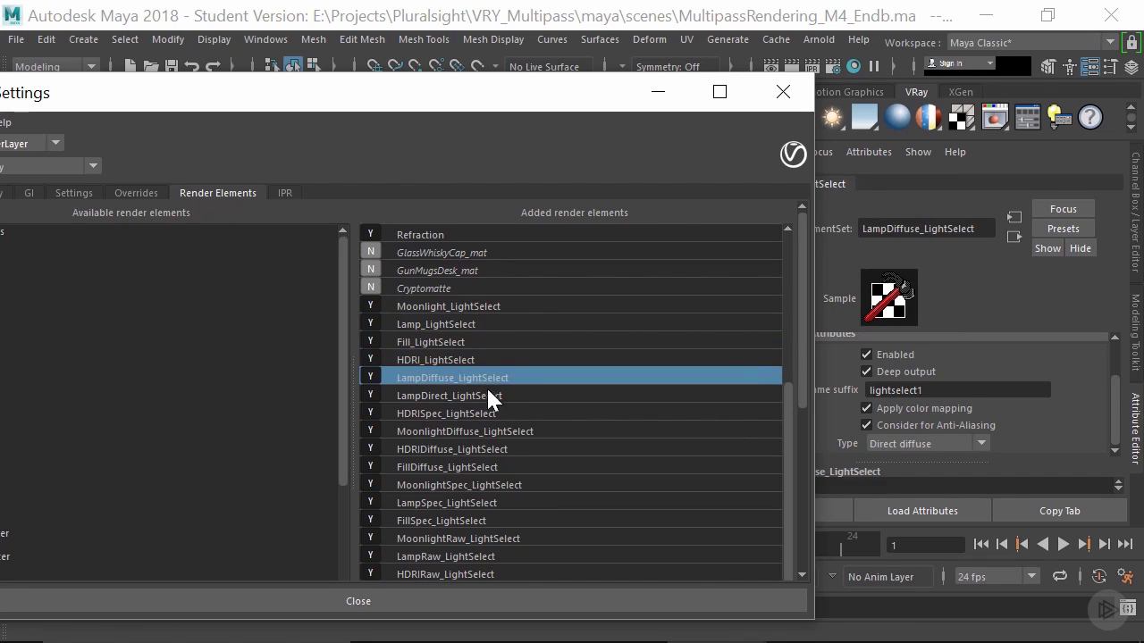
{"action": "left_click", "coordinate": [461, 395]}
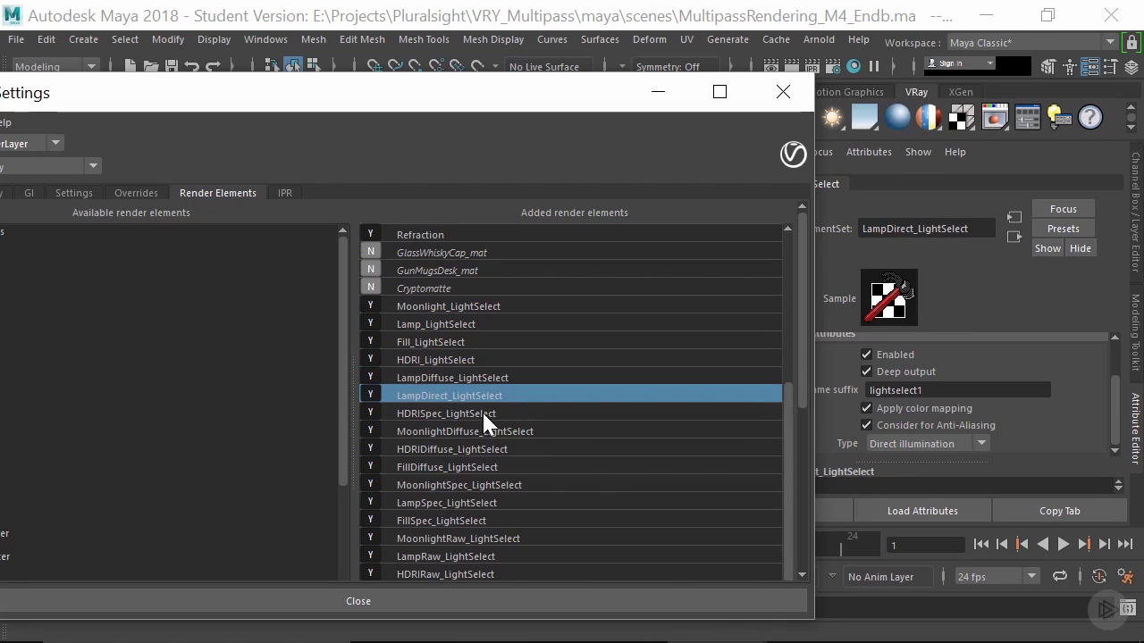
{"action": "left_click", "coordinate": [496, 413]}
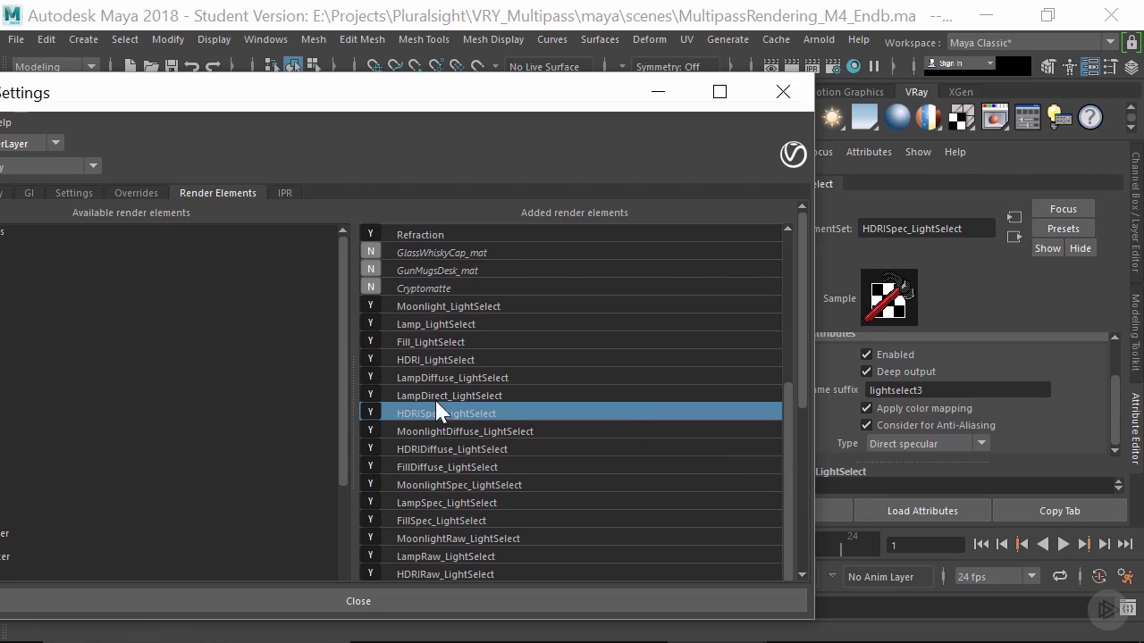
{"action": "left_click", "coordinate": [481, 381]}
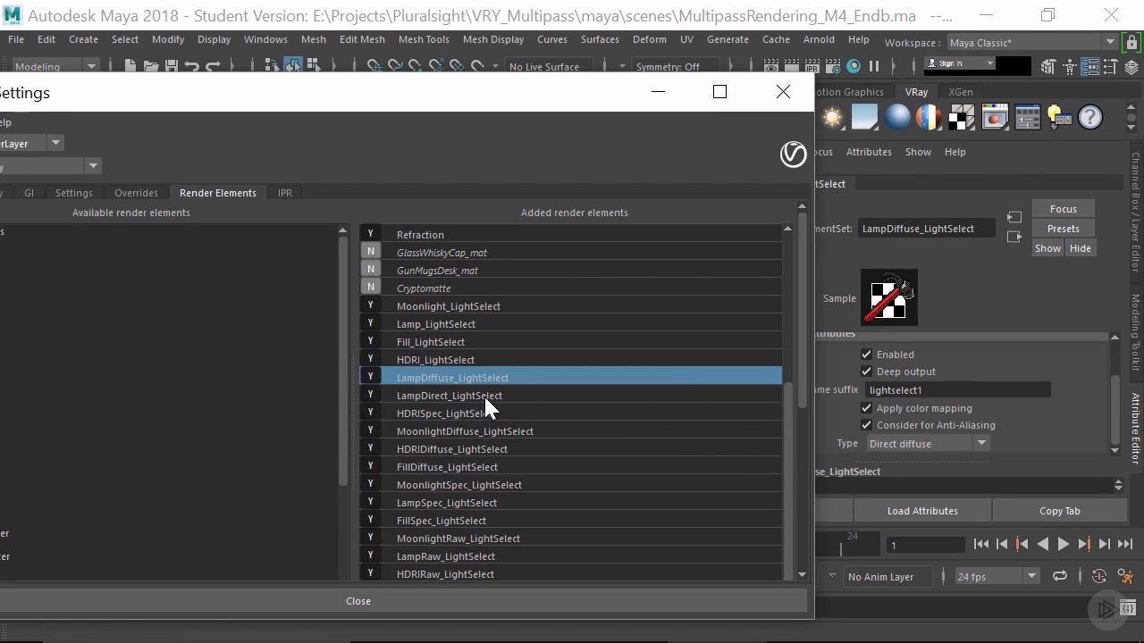
{"action": "left_click", "coordinate": [483, 400]}
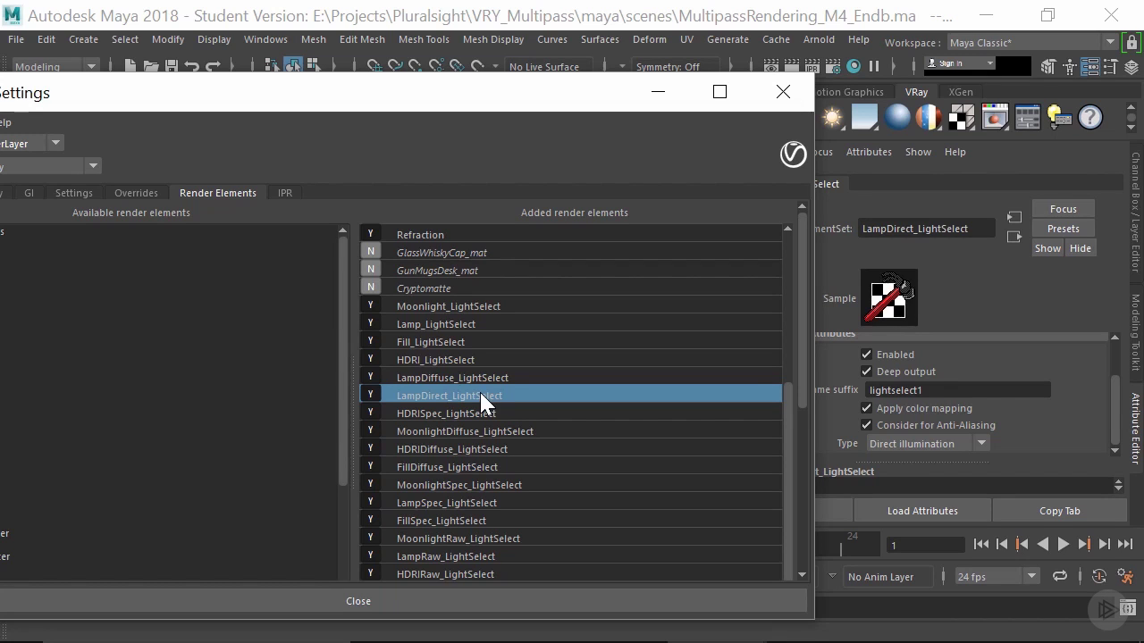
- Select the Moonlight, Lamp, Fill and HDRI light select elements together, and compare them with LampDirect_LightSelect and the elements below it
{"action": "left_click", "coordinate": [484, 307]}
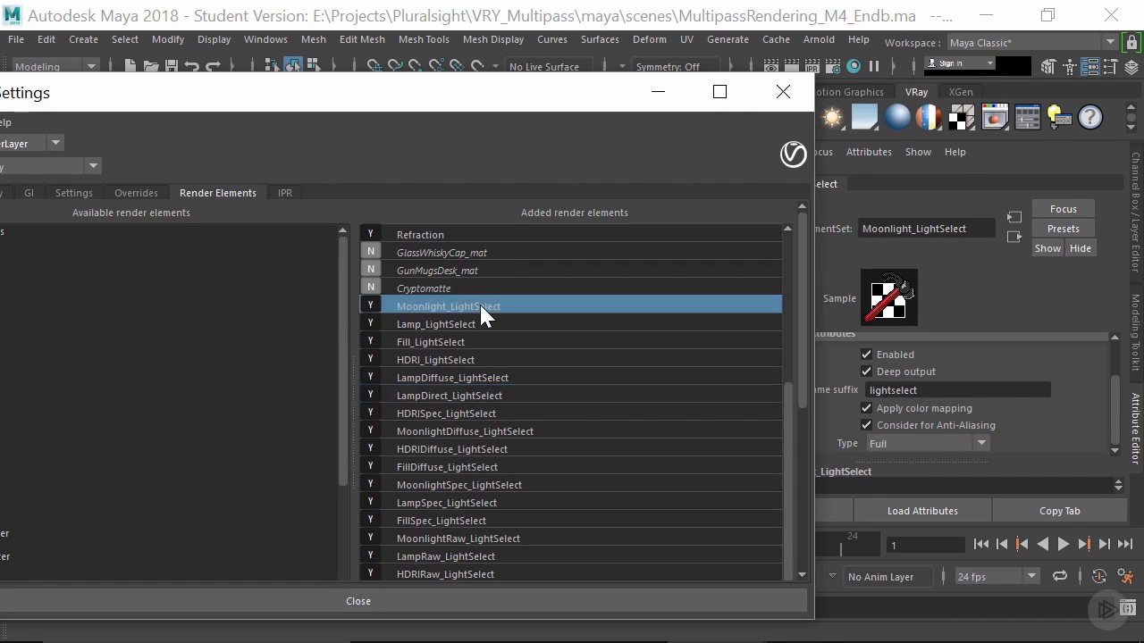
{"action": "left_click", "coordinate": [502, 362], "text": "shift"}
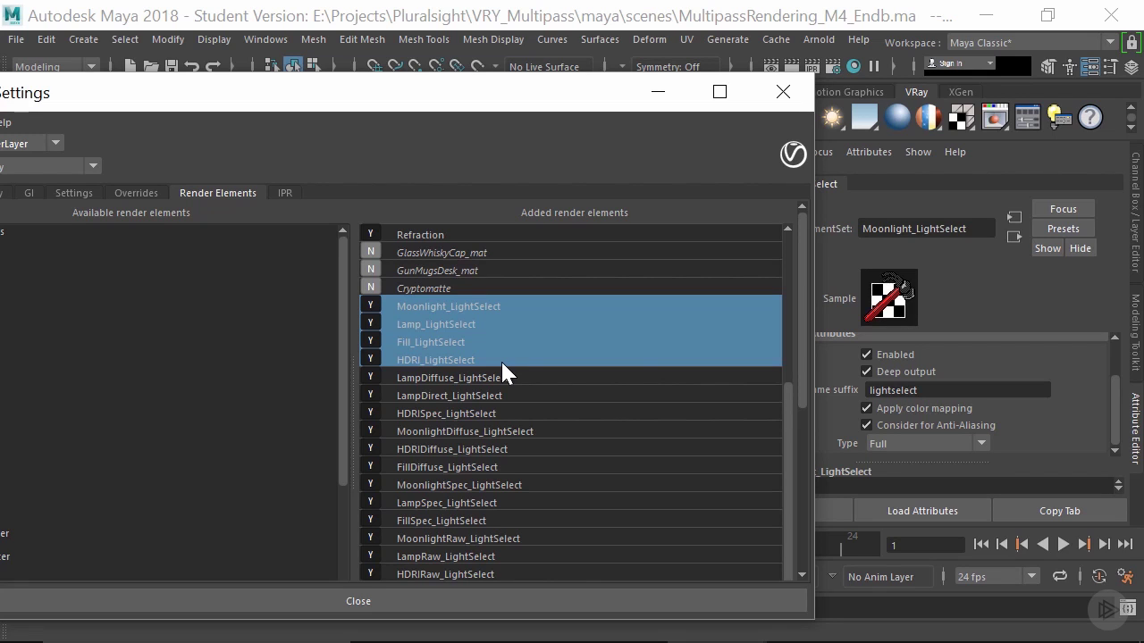
{"action": "left_click", "coordinate": [517, 395]}
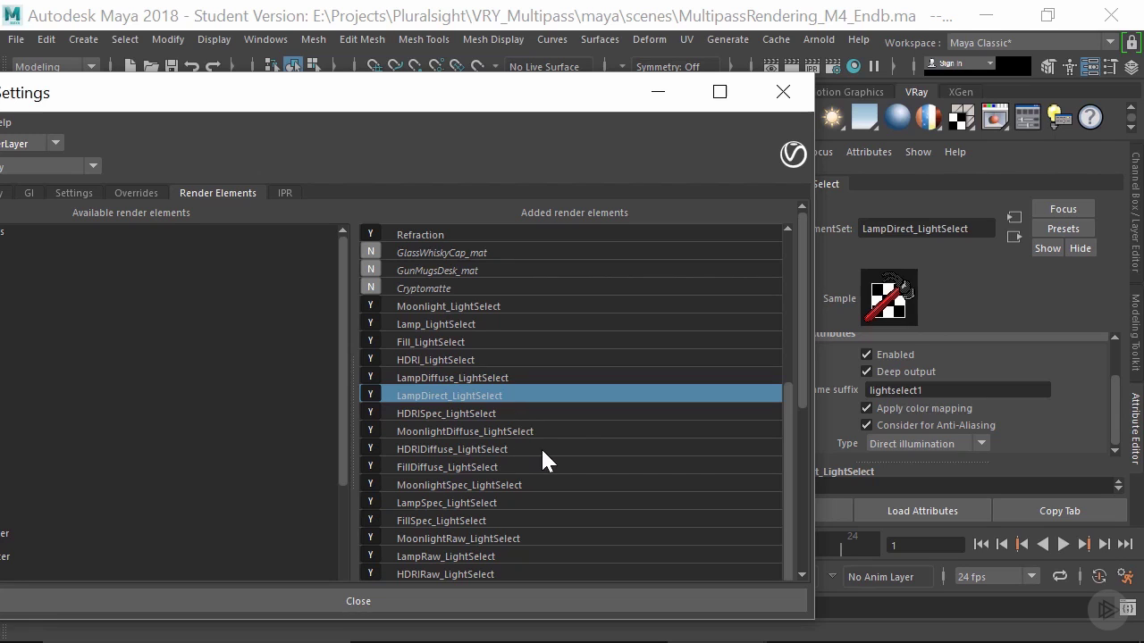
{"action": "scroll", "coordinate": [572, 429], "scroll_direction": "down", "scroll_amount": 1}
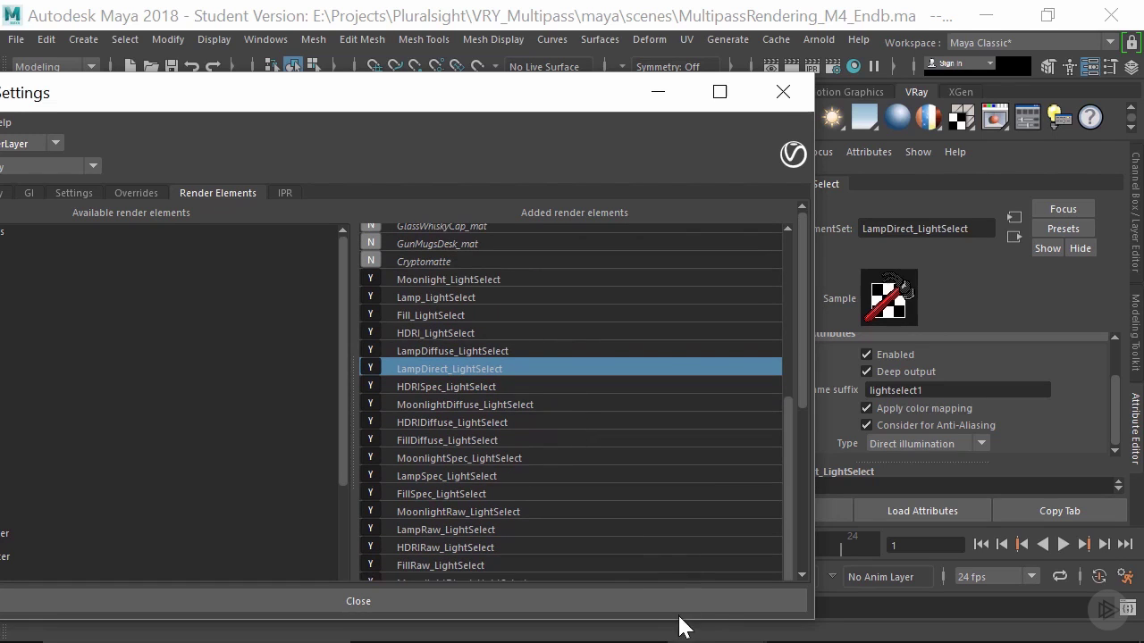